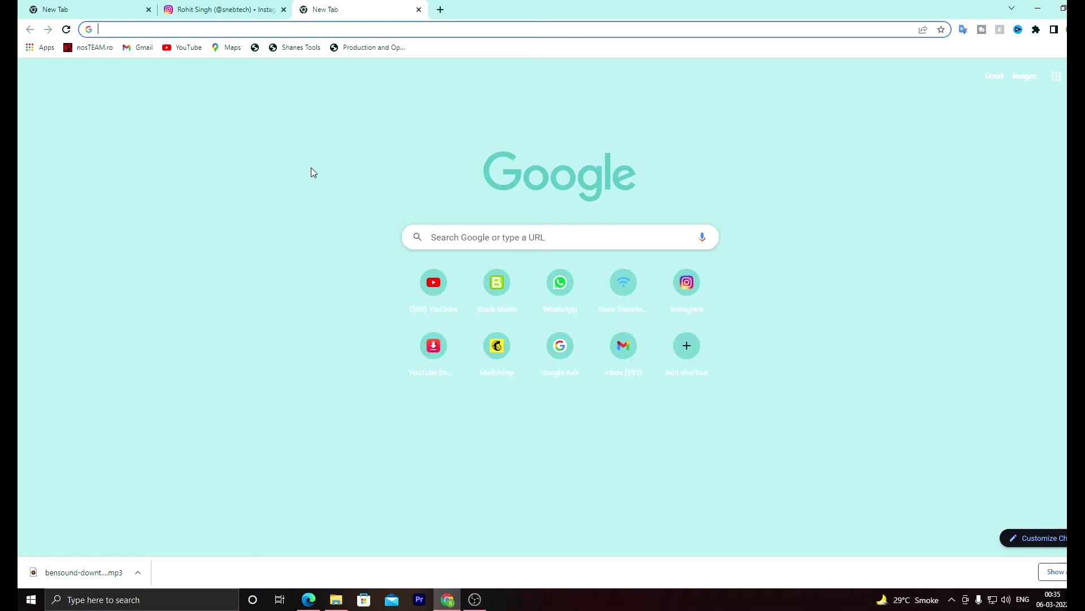
{"action": "left_click", "coordinate": [210, 3]}
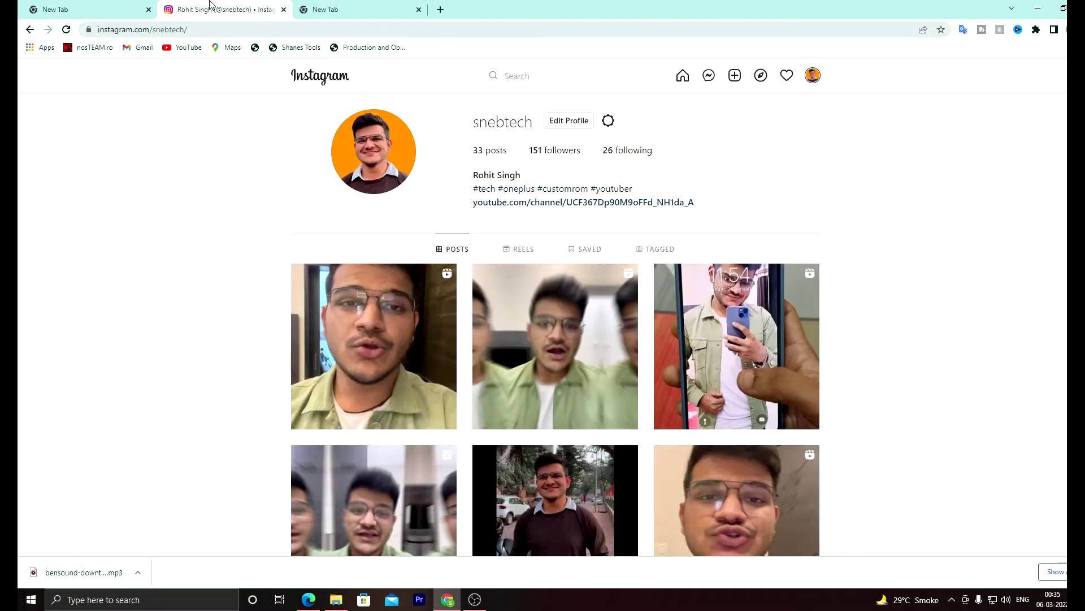
{"action": "left_click", "coordinate": [66, 30]}
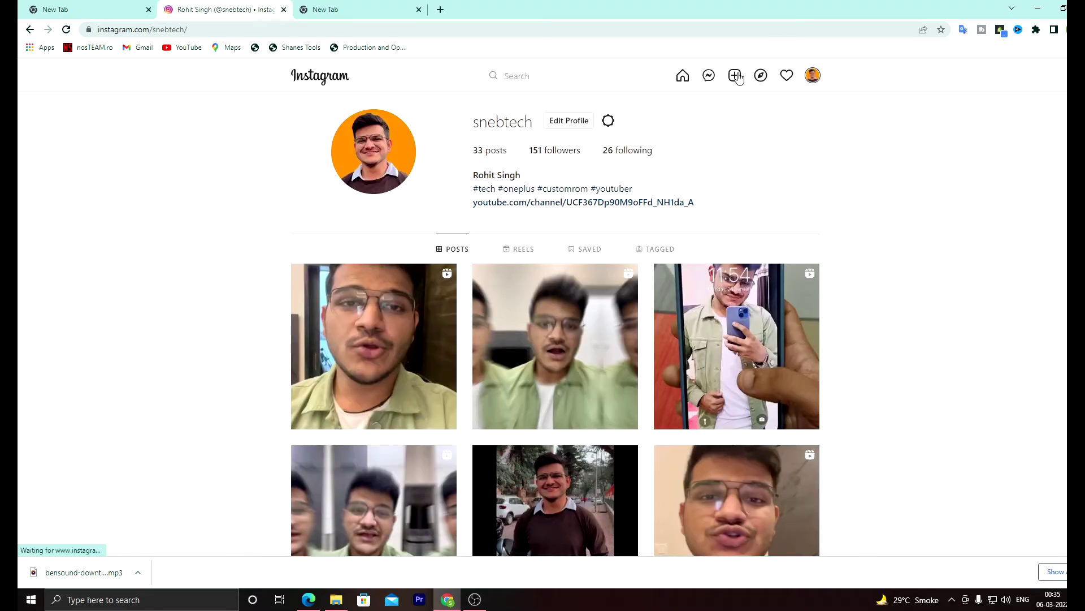
{"action": "left_click", "coordinate": [739, 76]}
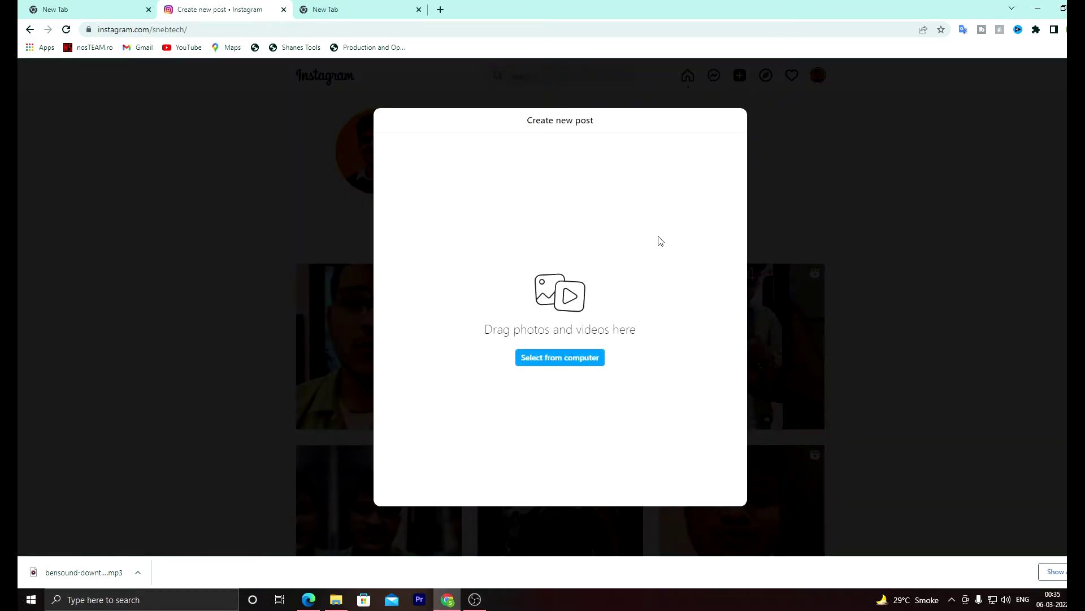
{"action": "left_click", "coordinate": [864, 214]}
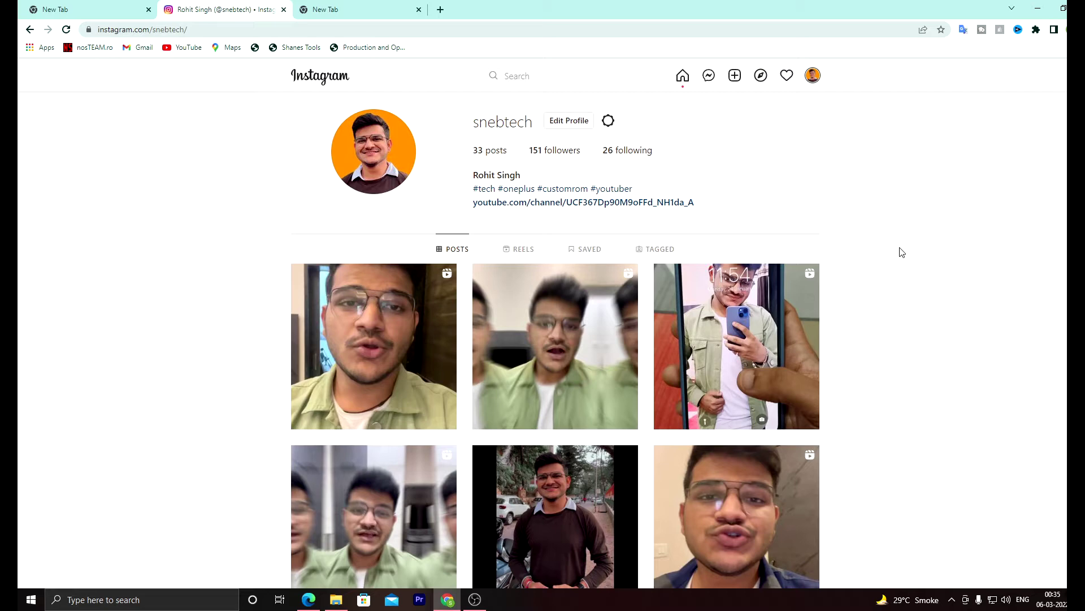
Step: Open DevTools via Inspect and reload the Instagram profile in mobile device view
{"action": "right_click", "coordinate": [876, 191]}
{"action": "left_click", "coordinate": [905, 351]}
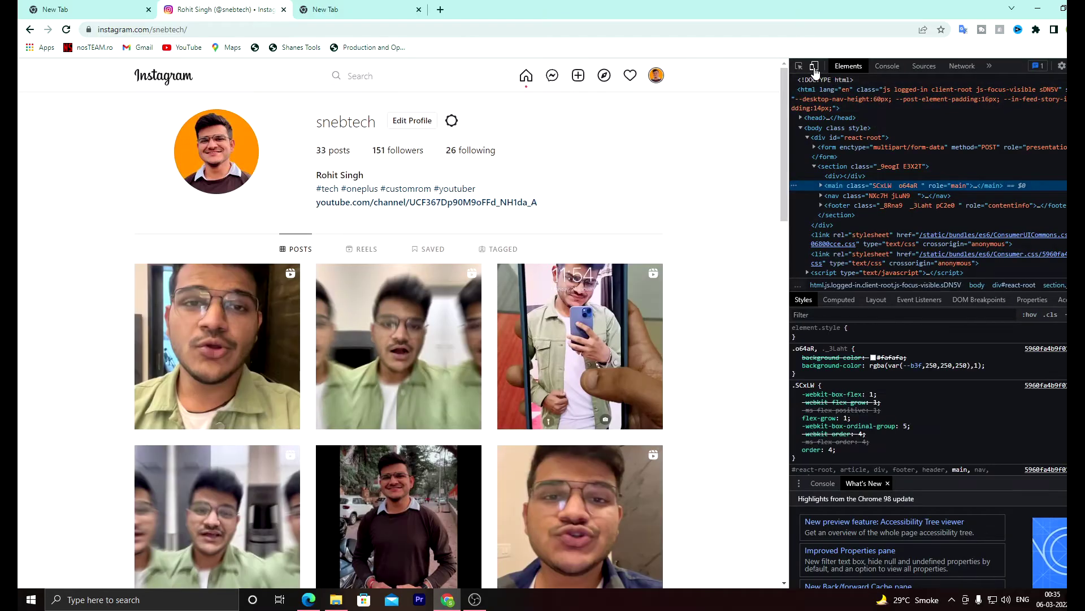
{"action": "left_click", "coordinate": [814, 67]}
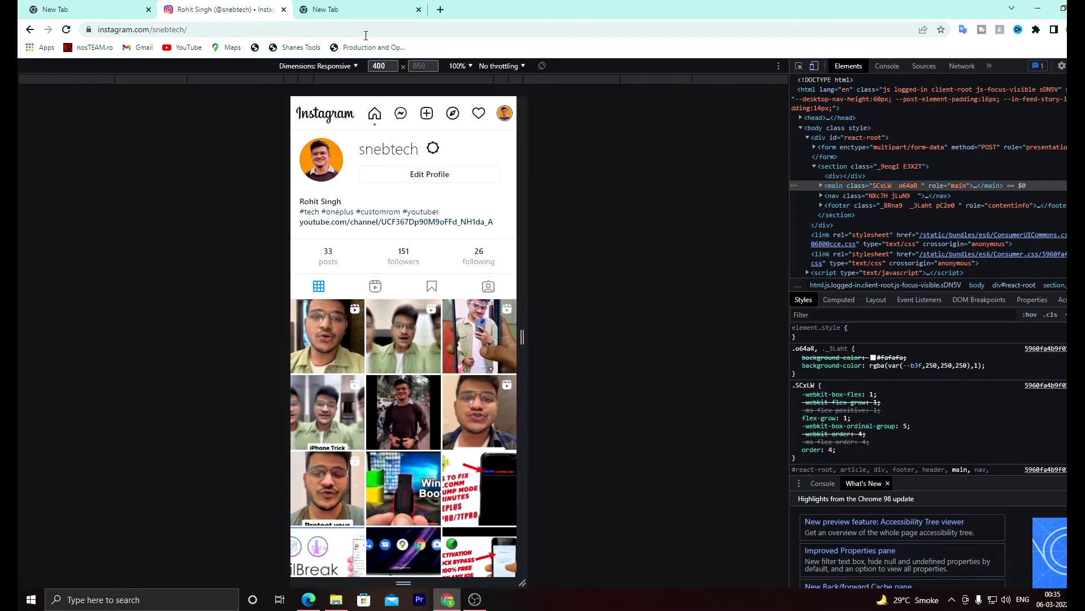
{"action": "left_click", "coordinate": [63, 31]}
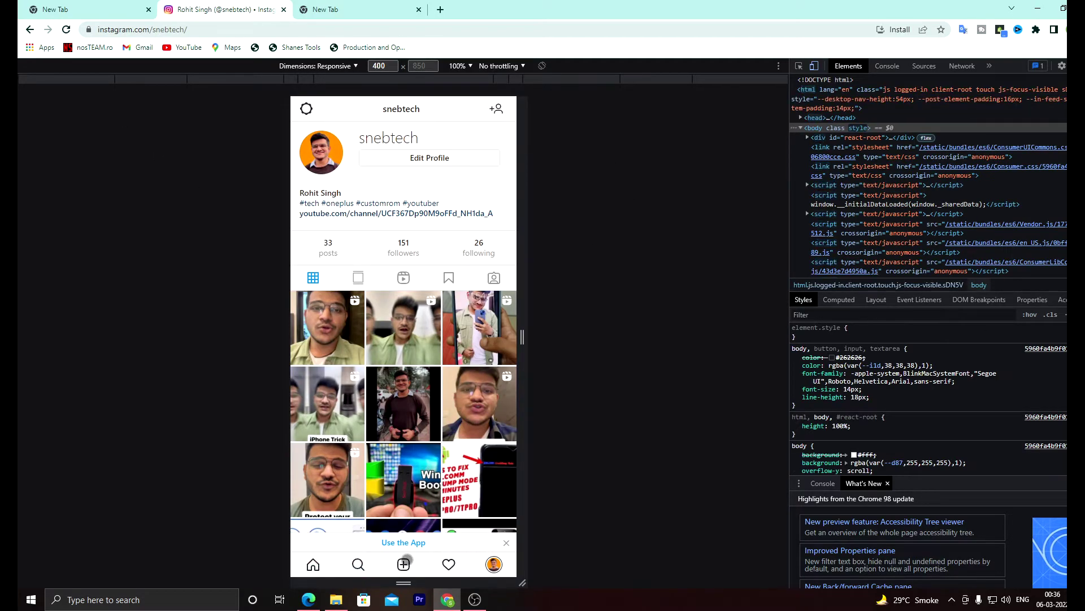
Step: Try a new post's file picker, cancel it, then leave mobile view and close DevTools
{"action": "left_click", "coordinate": [403, 563]}
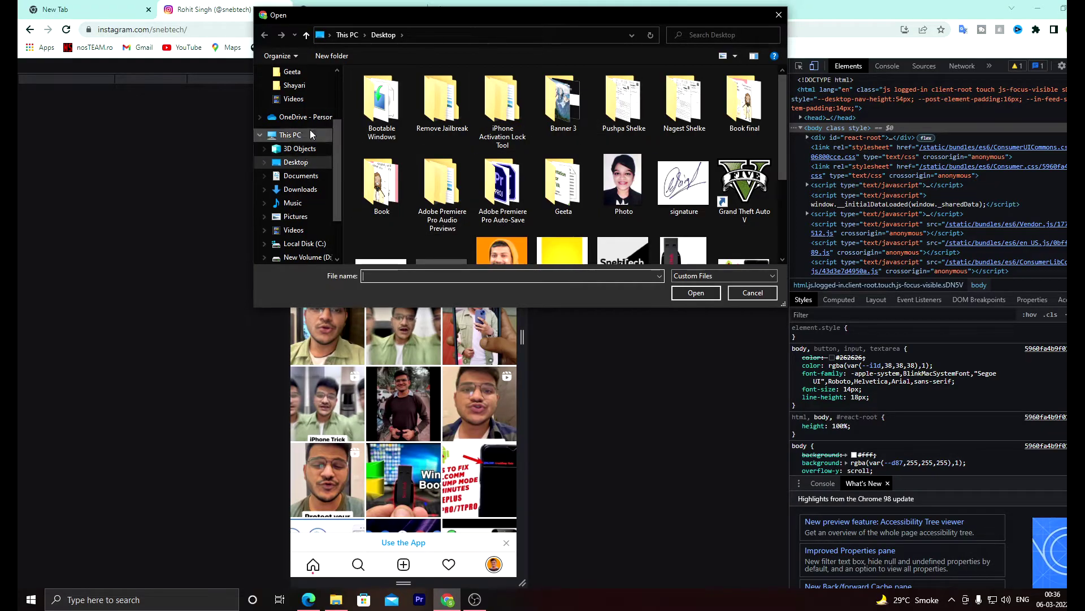
{"action": "left_click", "coordinate": [300, 176]}
{"action": "left_click", "coordinate": [296, 190]}
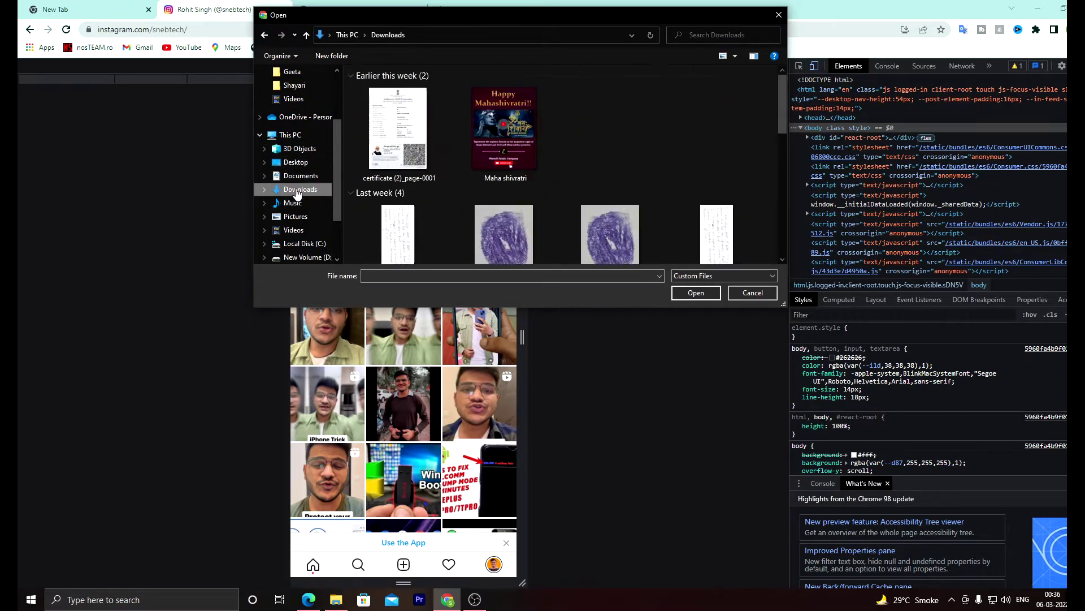
{"action": "left_click", "coordinate": [300, 176]}
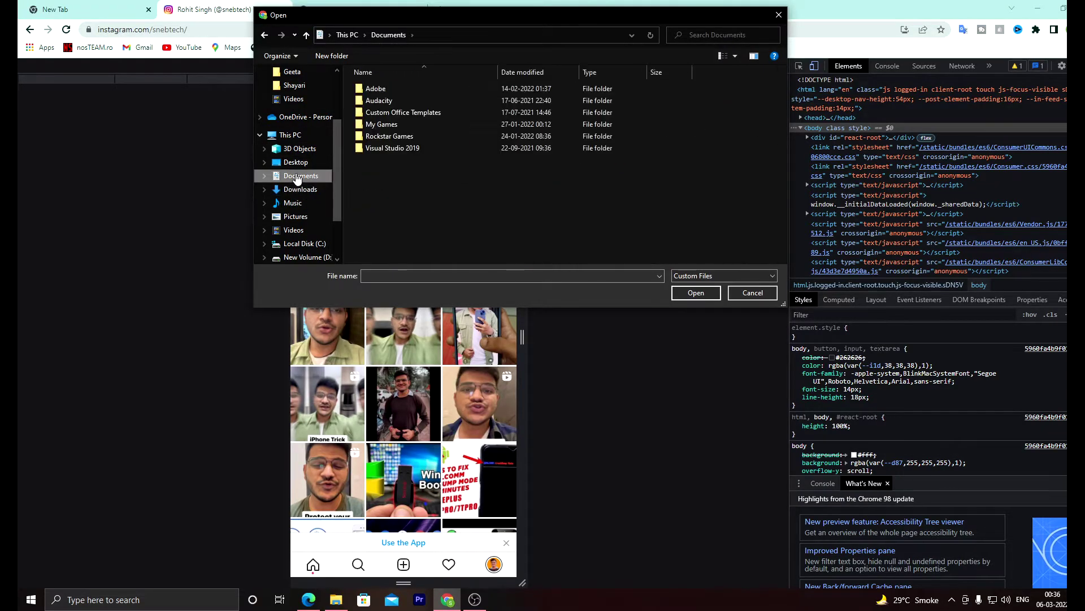
{"action": "left_click", "coordinate": [778, 15]}
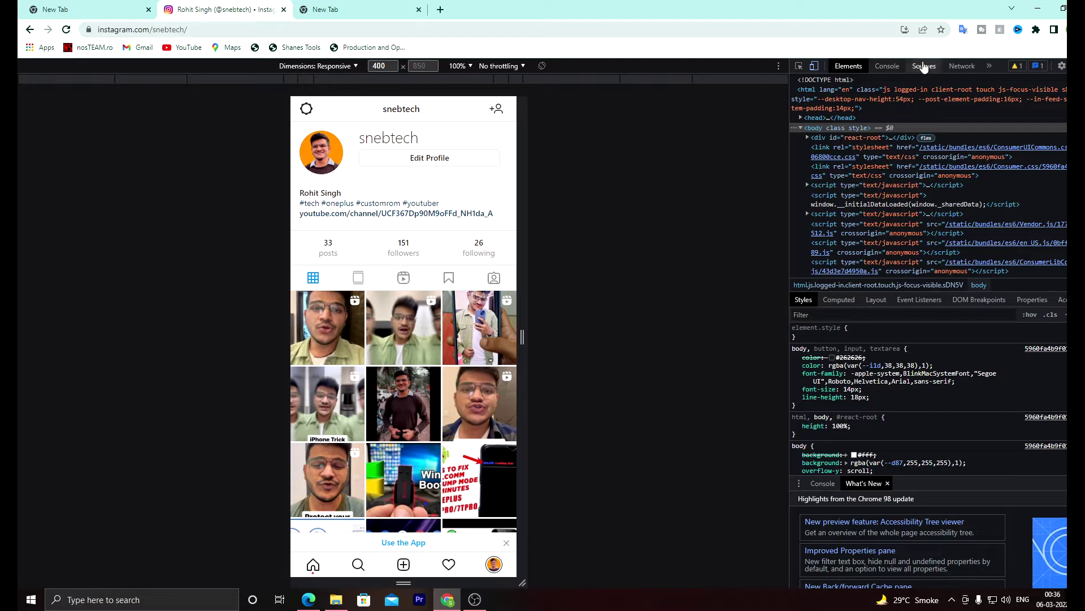
{"action": "left_click", "coordinate": [814, 66]}
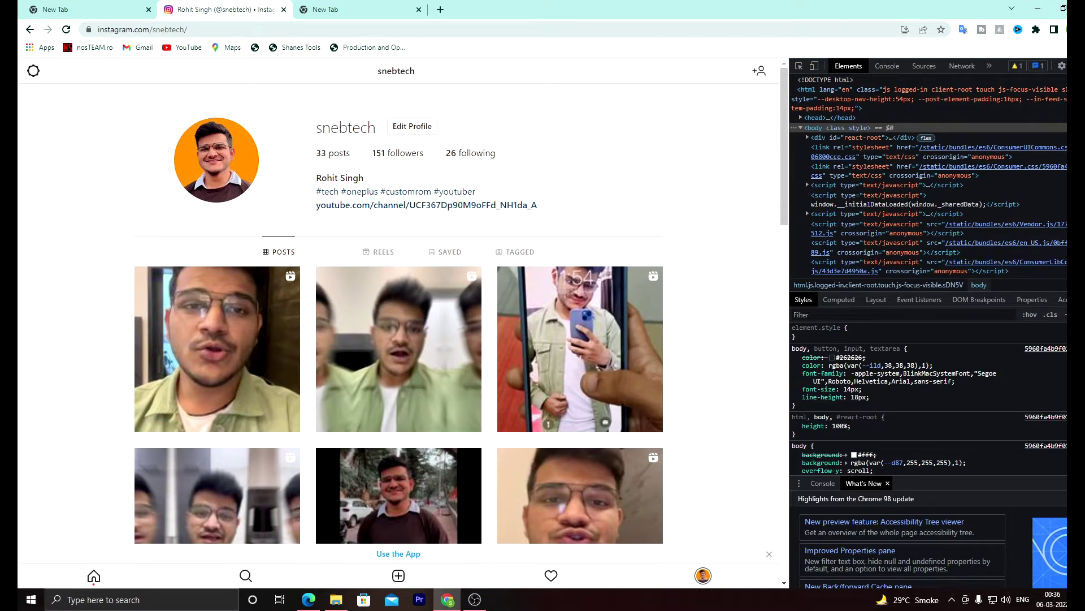
{"action": "key", "text": "F12"}
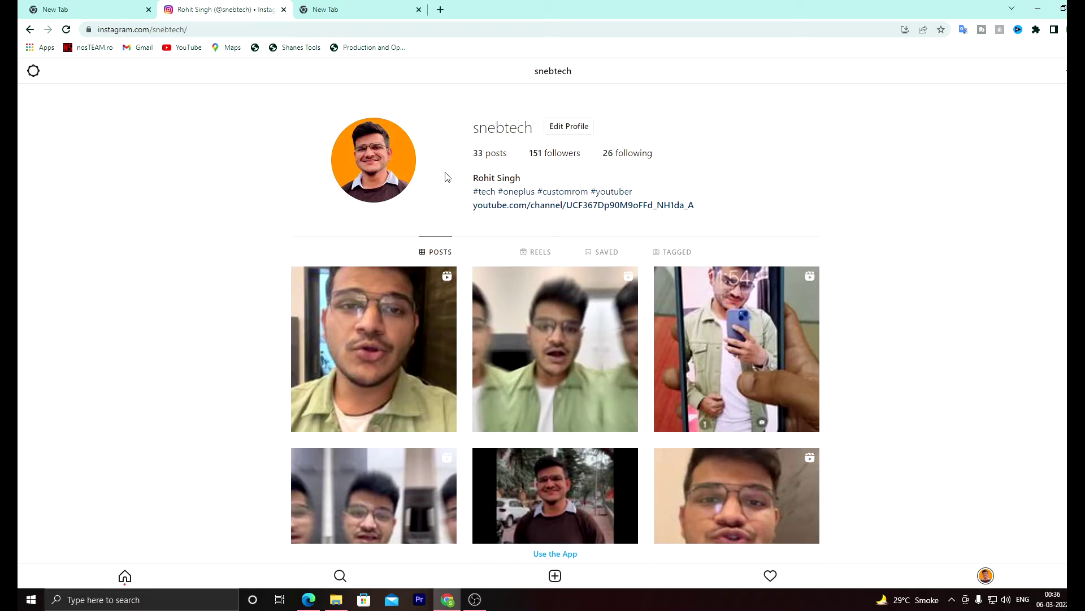
Step: Search 'chrome web store' from the empty new tab's address bar
{"action": "left_click", "coordinate": [366, 7]}
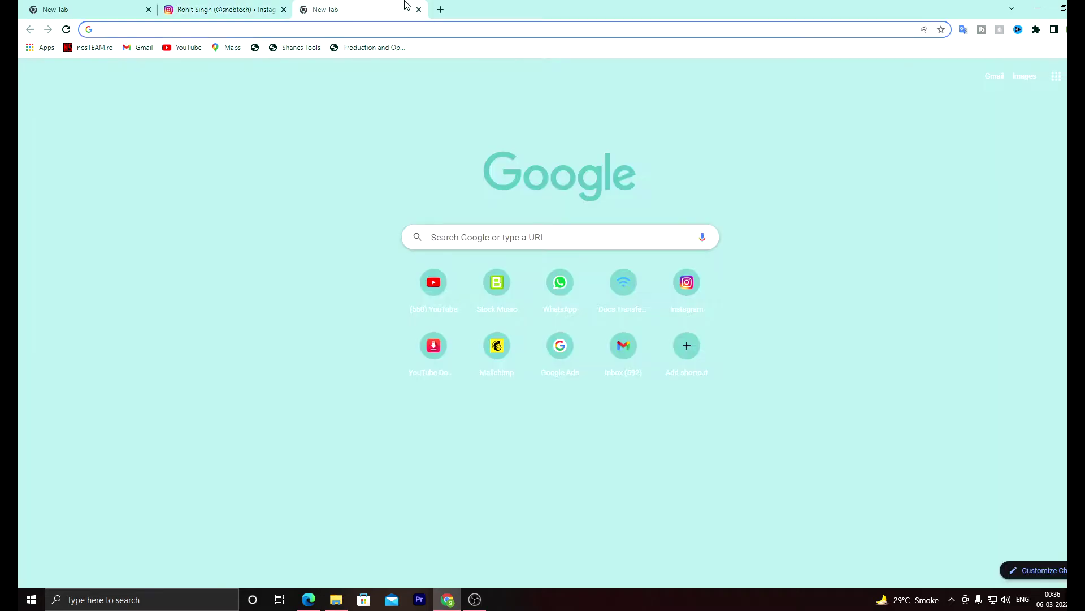
{"action": "left_click", "coordinate": [372, 30]}
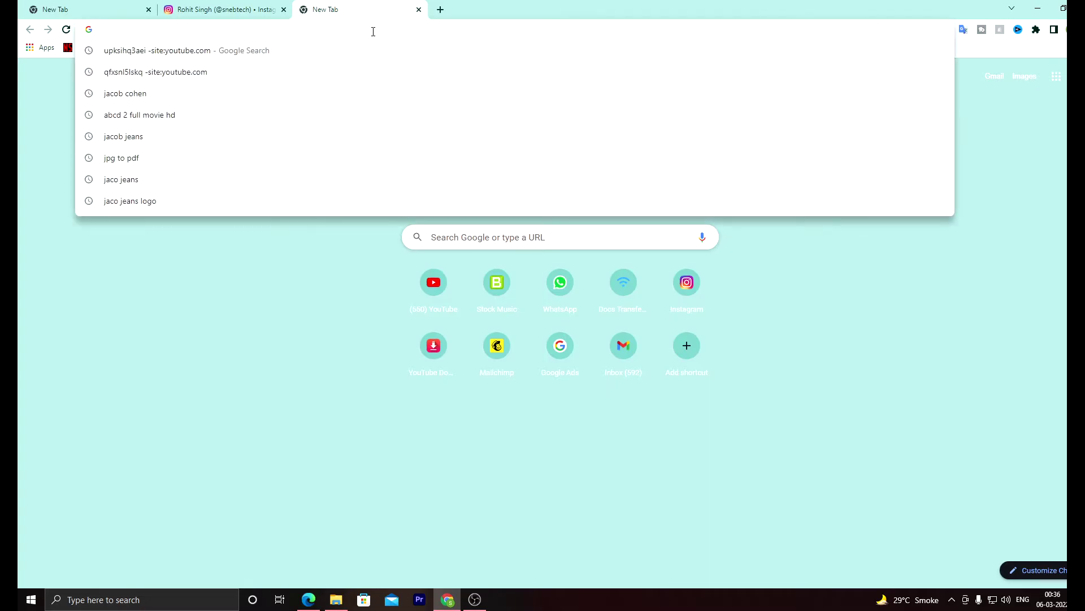
{"action": "type", "text": "chrome w"}
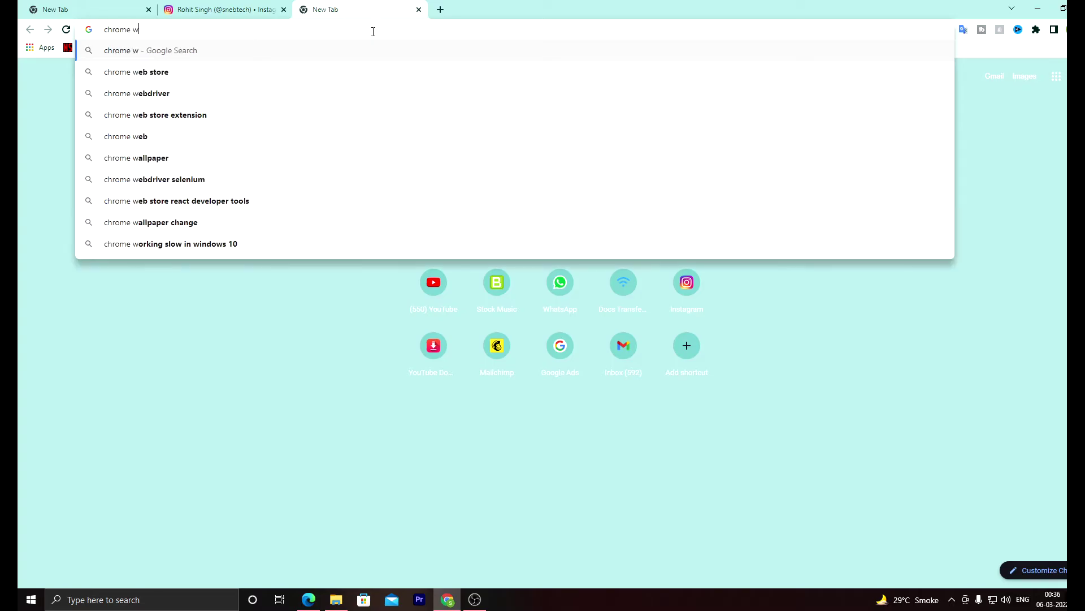
{"action": "type", "text": "eb store"}
{"action": "key", "text": "Return"}
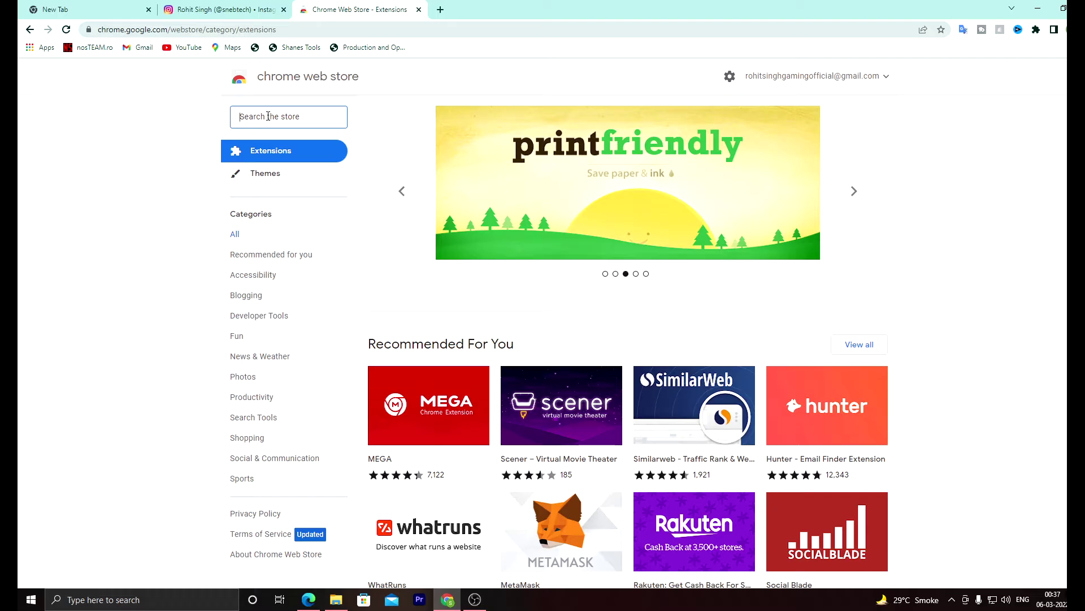
Step: Search the store for 'inssist' and add the INSSIST extension to Chrome
{"action": "type", "text": "inssist"}
{"action": "key", "text": "Return"}
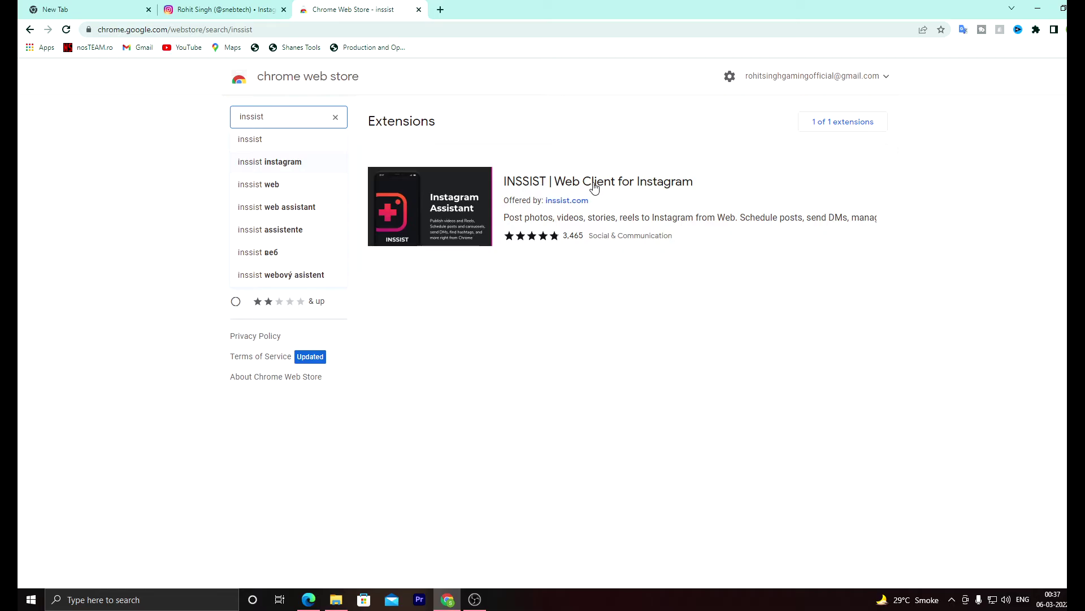
{"action": "left_click", "coordinate": [616, 184]}
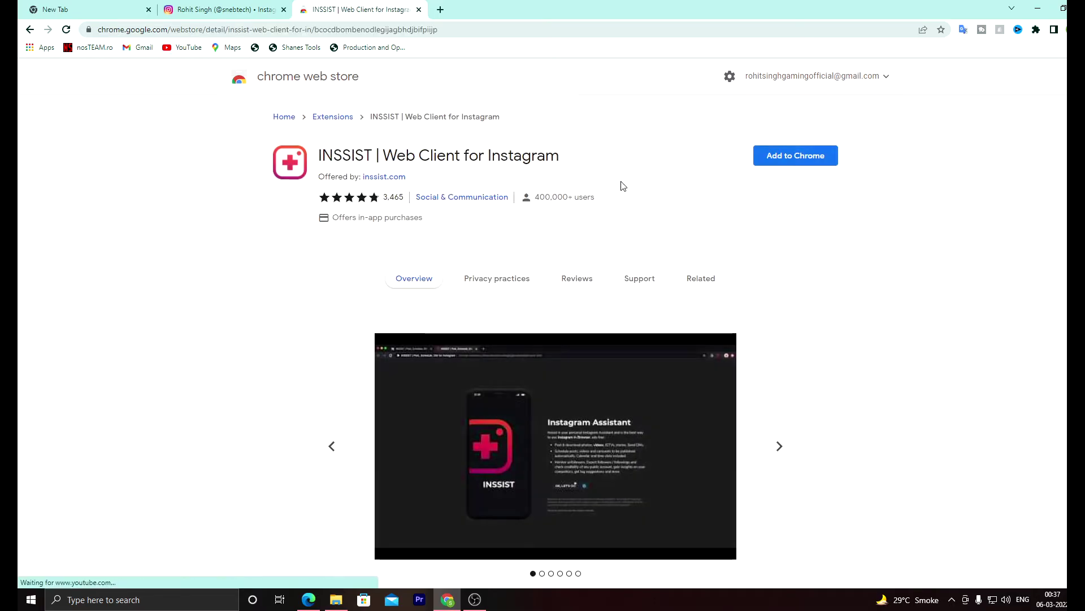
{"action": "left_click", "coordinate": [811, 154]}
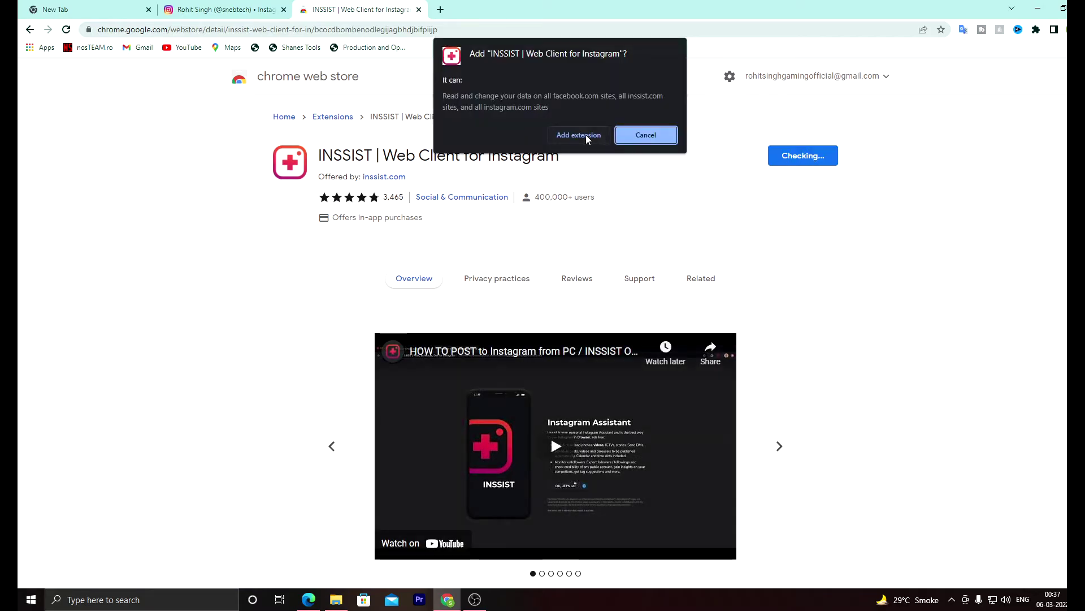
{"action": "left_click", "coordinate": [580, 136]}
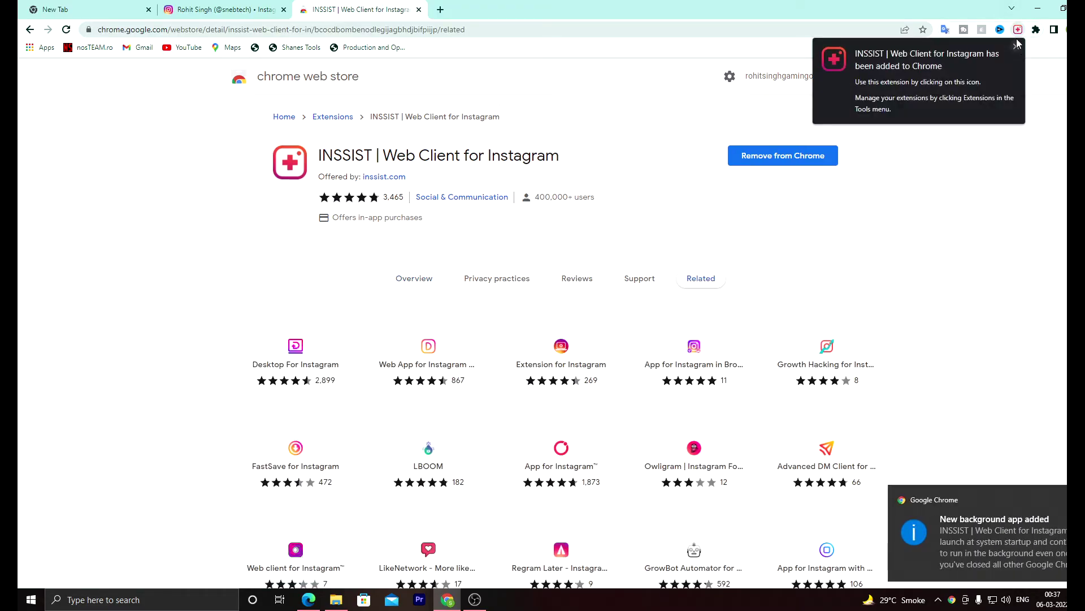
Step: Launch the INSSIST extension and continue into its Instagram feed view
{"action": "left_click", "coordinate": [1019, 31]}
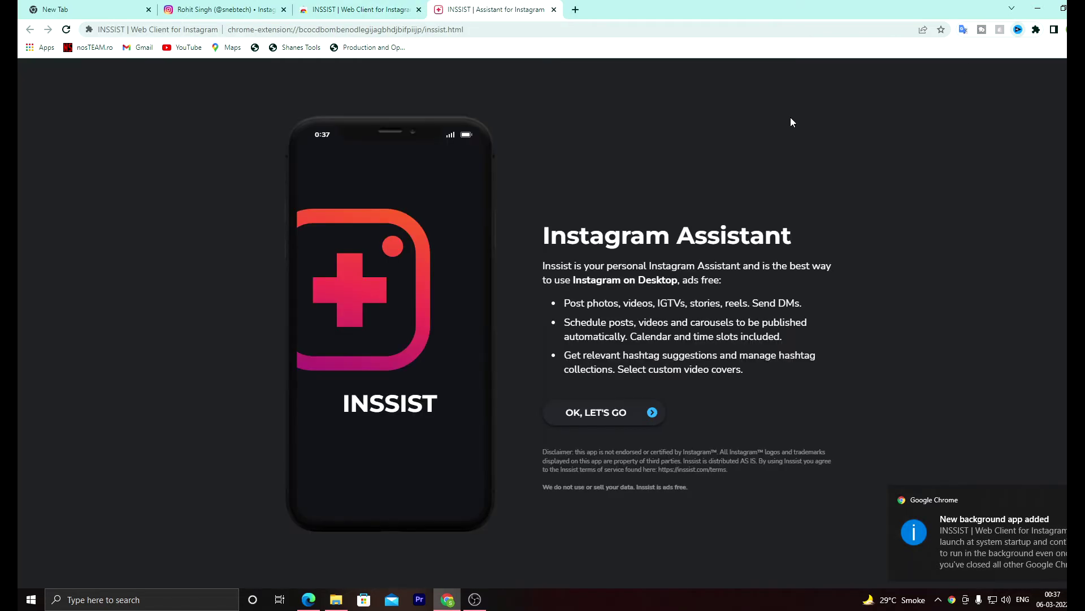
{"action": "left_click", "coordinate": [603, 412]}
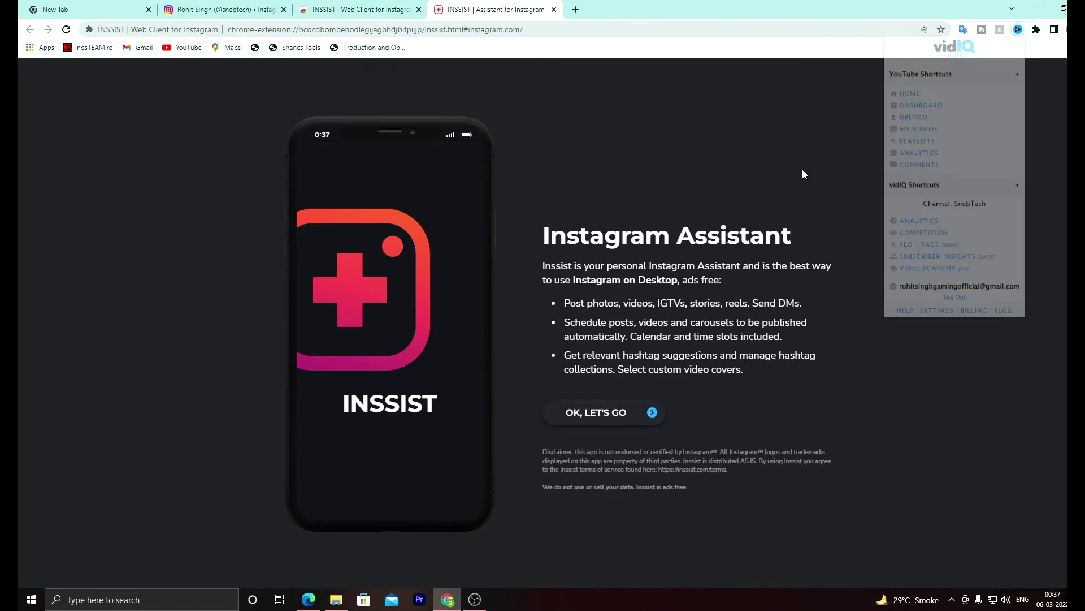
{"action": "left_click", "coordinate": [619, 414]}
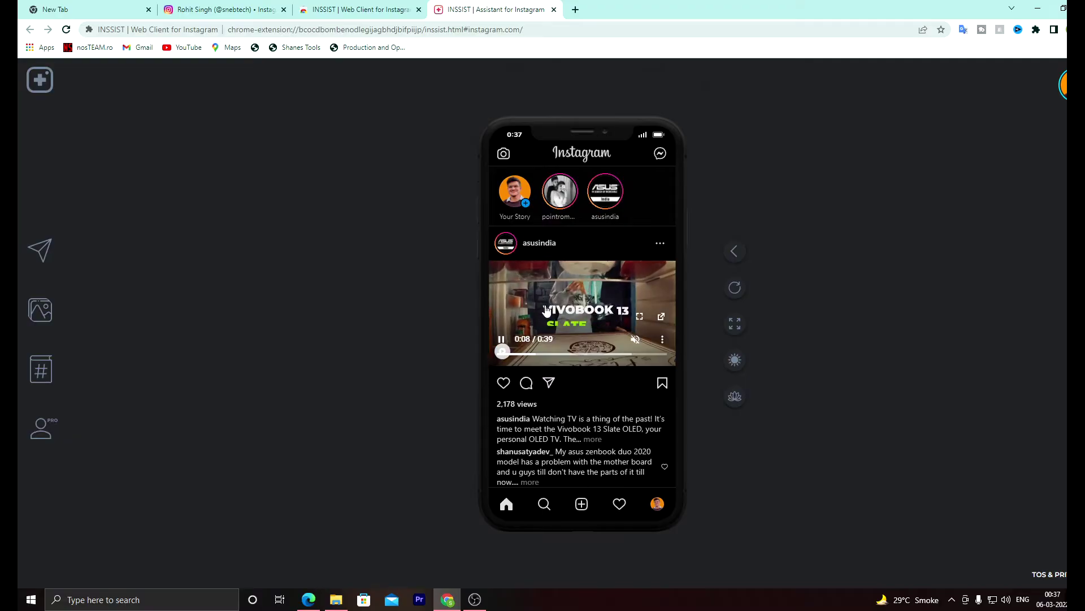
Step: Cancel the Your Story file picker and bring up the new post type menu
{"action": "left_click", "coordinate": [517, 203]}
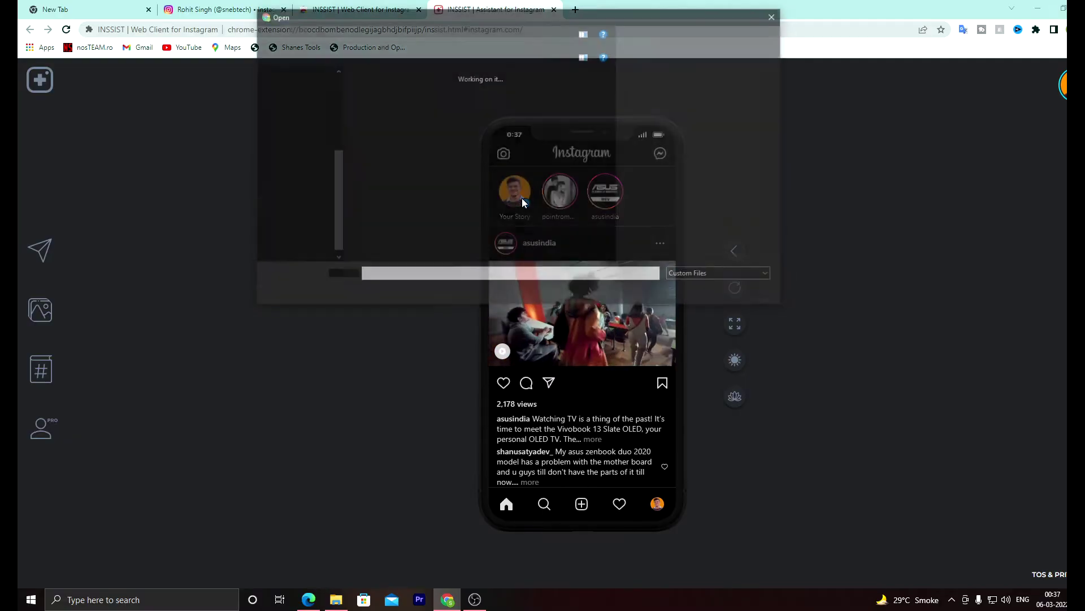
{"action": "left_click", "coordinate": [778, 16]}
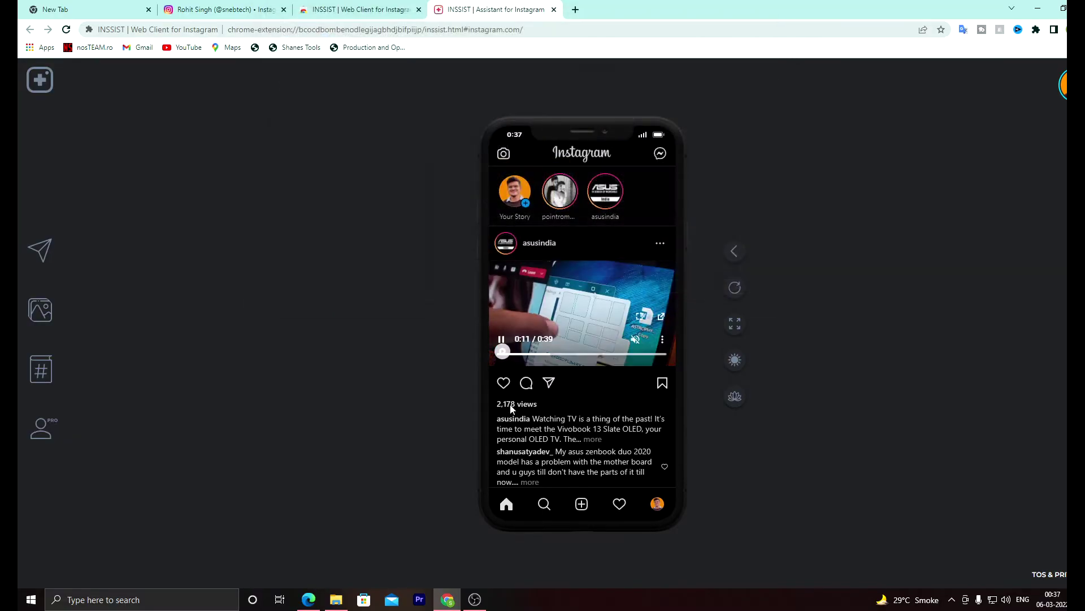
{"action": "left_click", "coordinate": [582, 503]}
{"action": "left_click", "coordinate": [553, 399]}
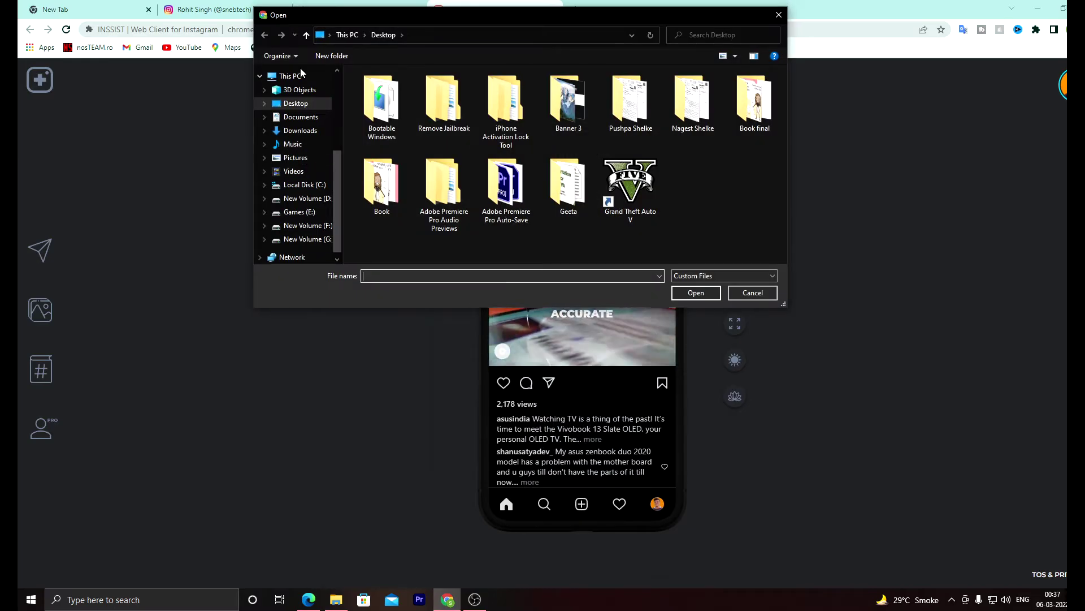
{"action": "left_click", "coordinate": [290, 76]}
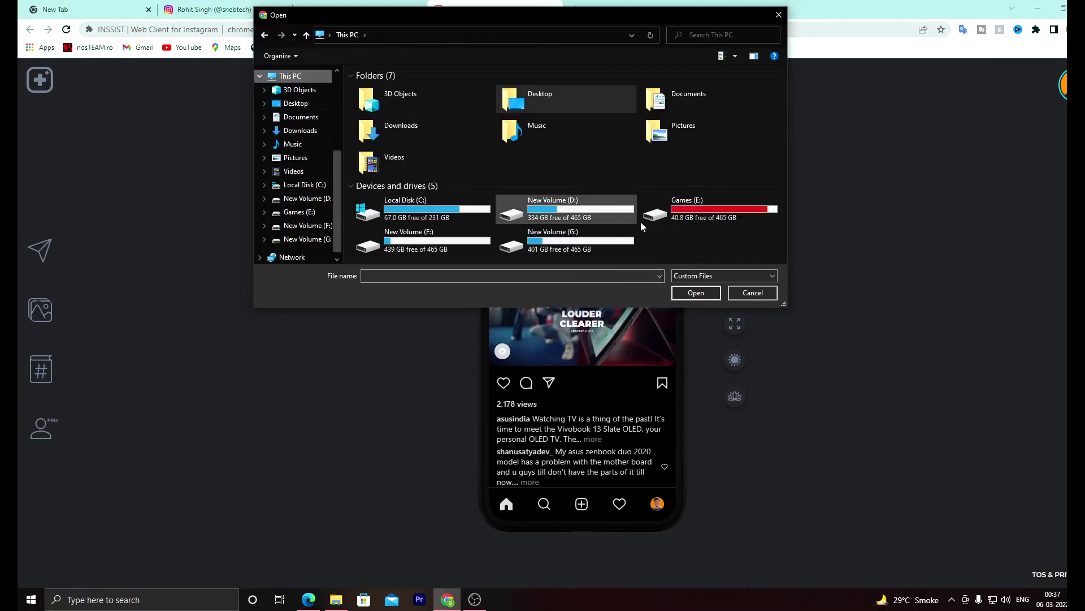
{"action": "double_click", "coordinate": [554, 235]}
{"action": "double_click", "coordinate": [377, 111]}
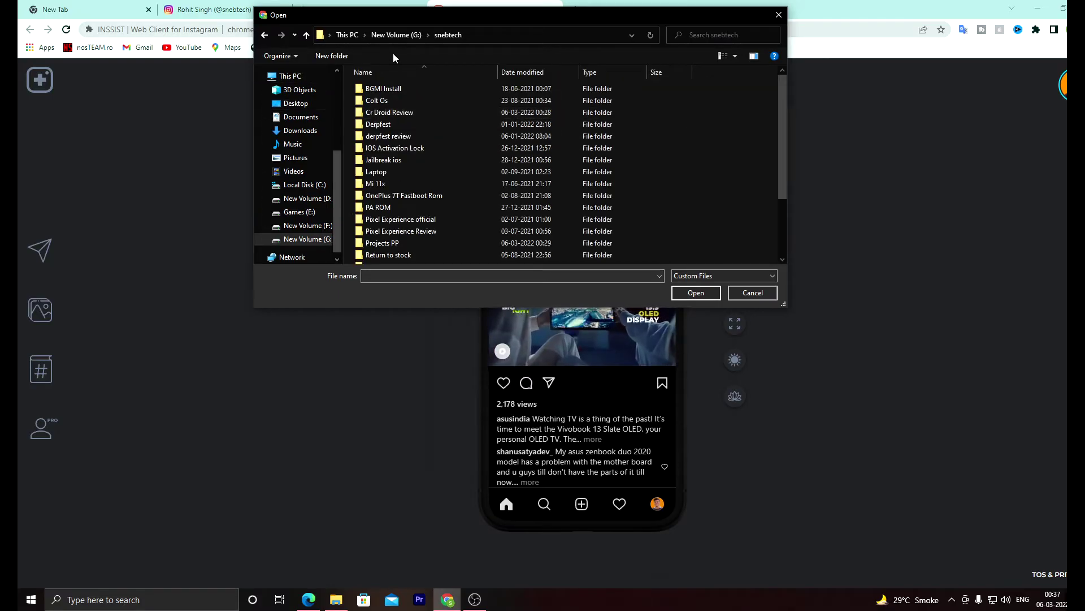
{"action": "double_click", "coordinate": [378, 112]}
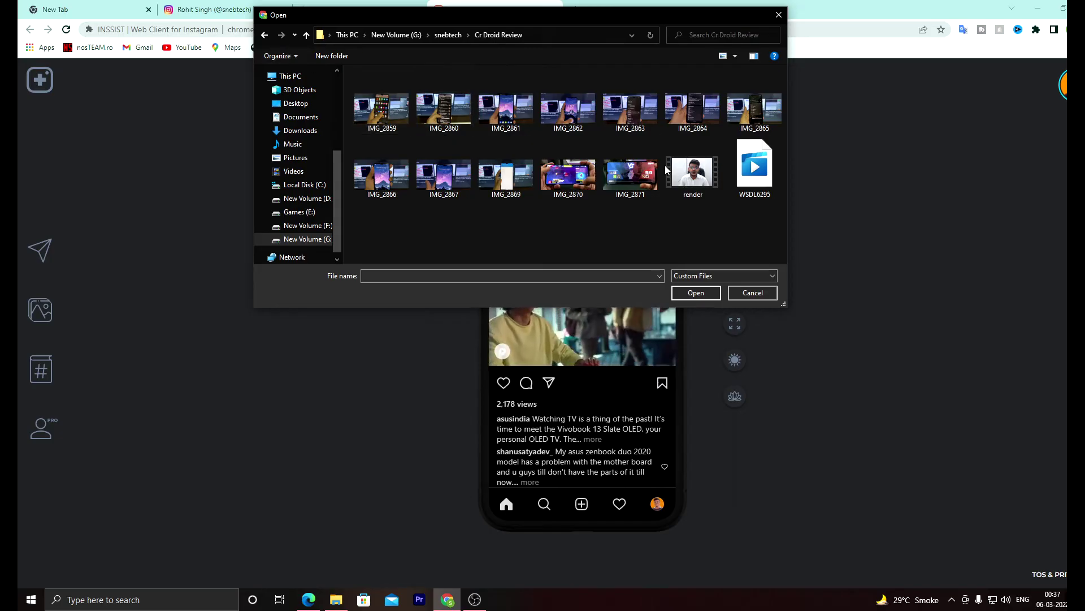
{"action": "double_click", "coordinate": [693, 169]}
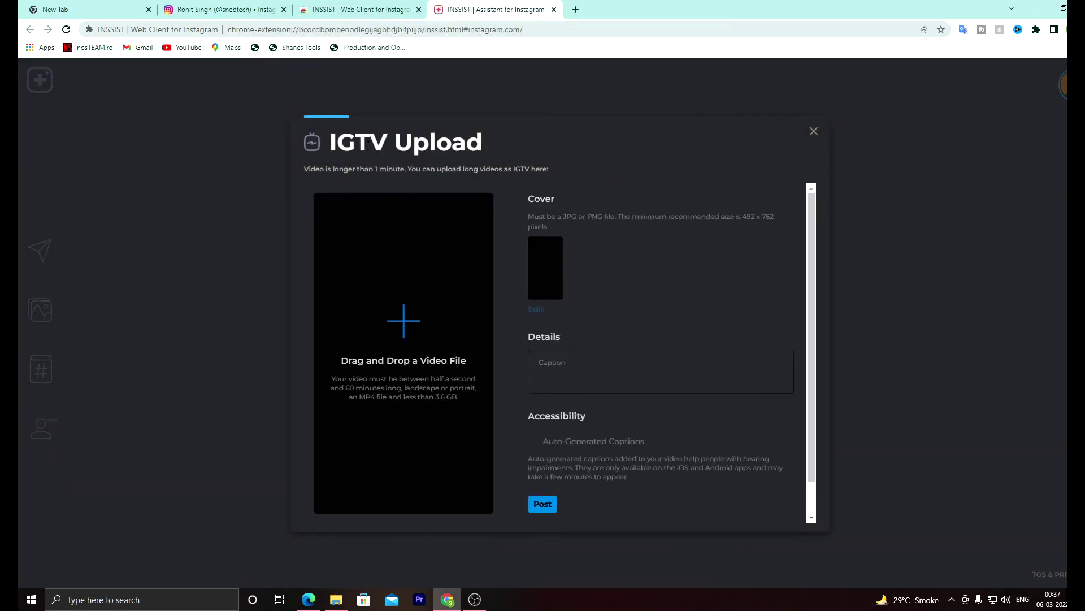
{"action": "left_click_drag", "start_coordinate": [488, 147], "coordinate": [297, 148]}
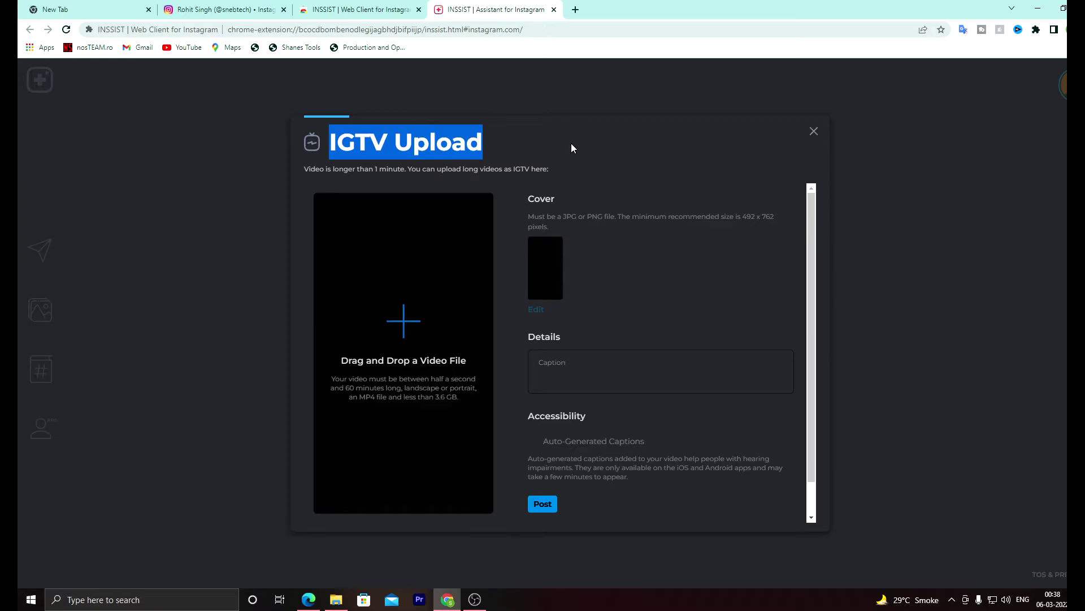
{"action": "left_click", "coordinate": [812, 132]}
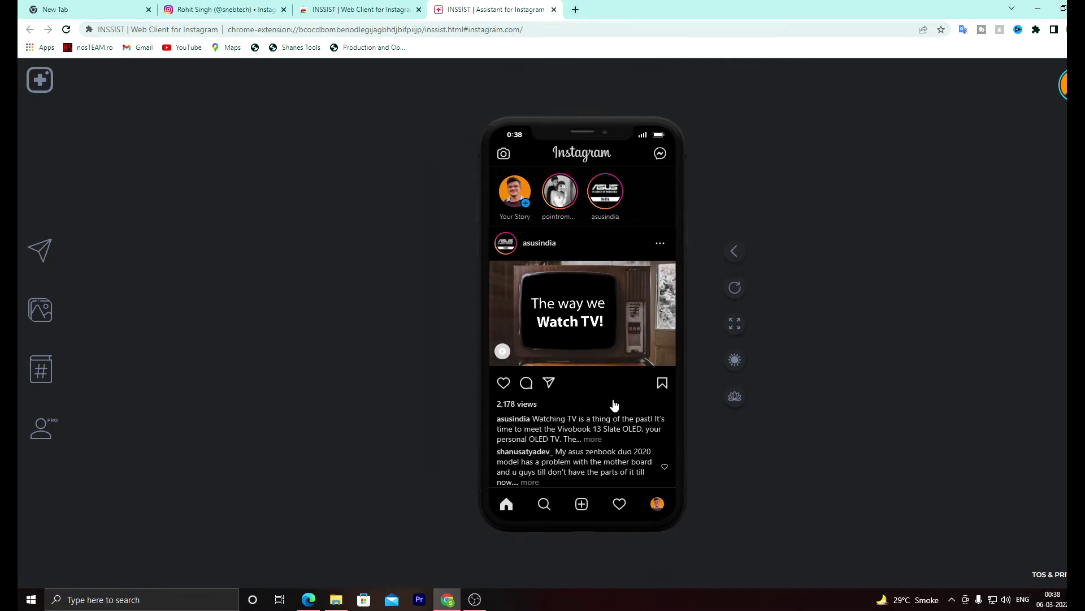
Step: Create a new reel from the Shorts 6 video in G:\snebtechshorts\Shorts 6
{"action": "left_click", "coordinate": [582, 509]}
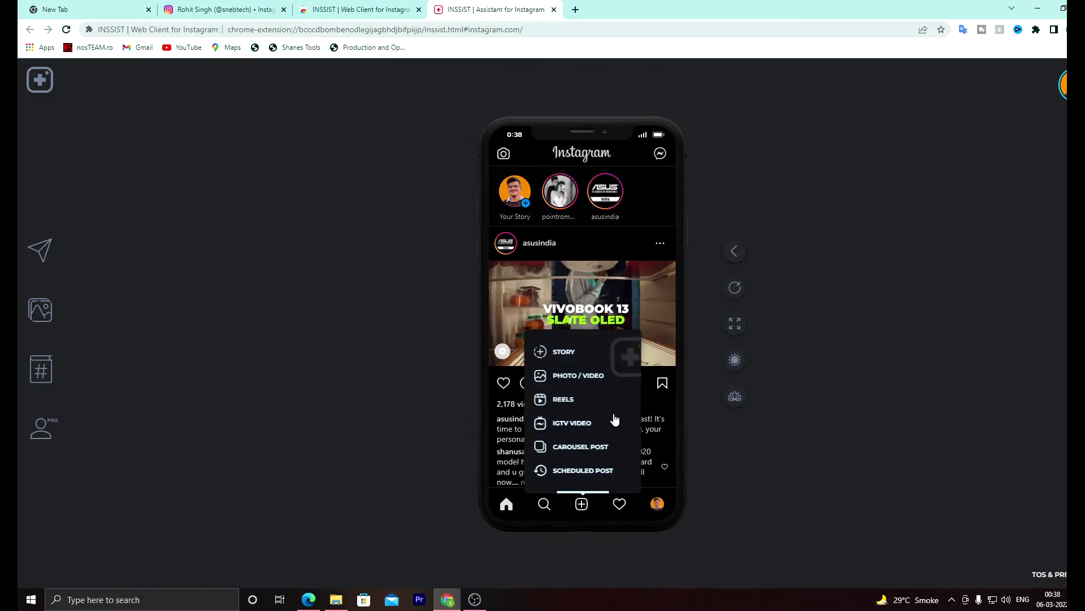
{"action": "left_click", "coordinate": [581, 389]}
{"action": "left_click", "coordinate": [297, 77]}
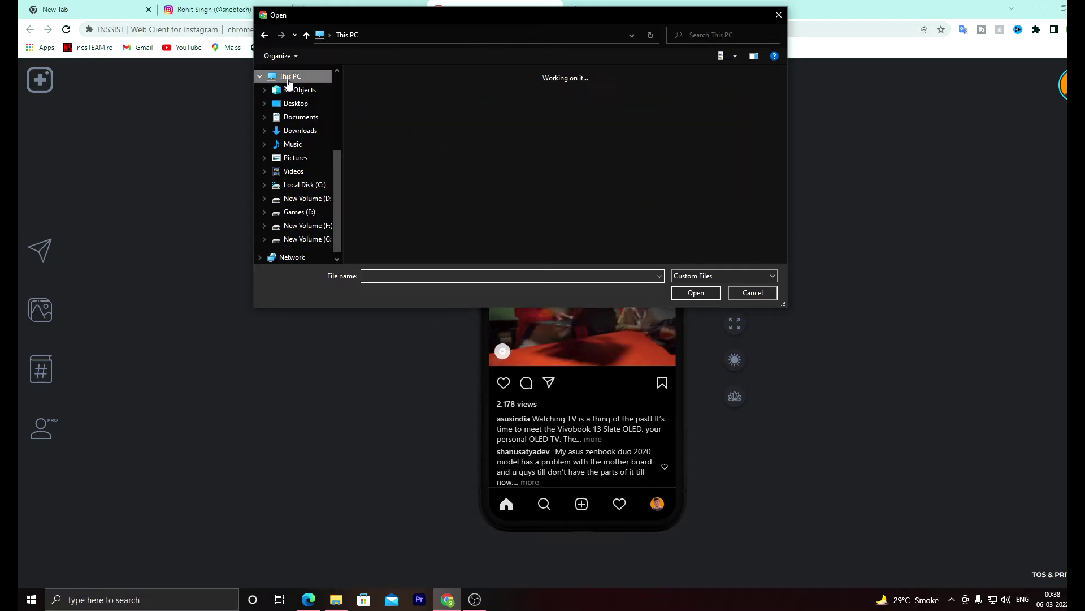
{"action": "double_click", "coordinate": [560, 236]}
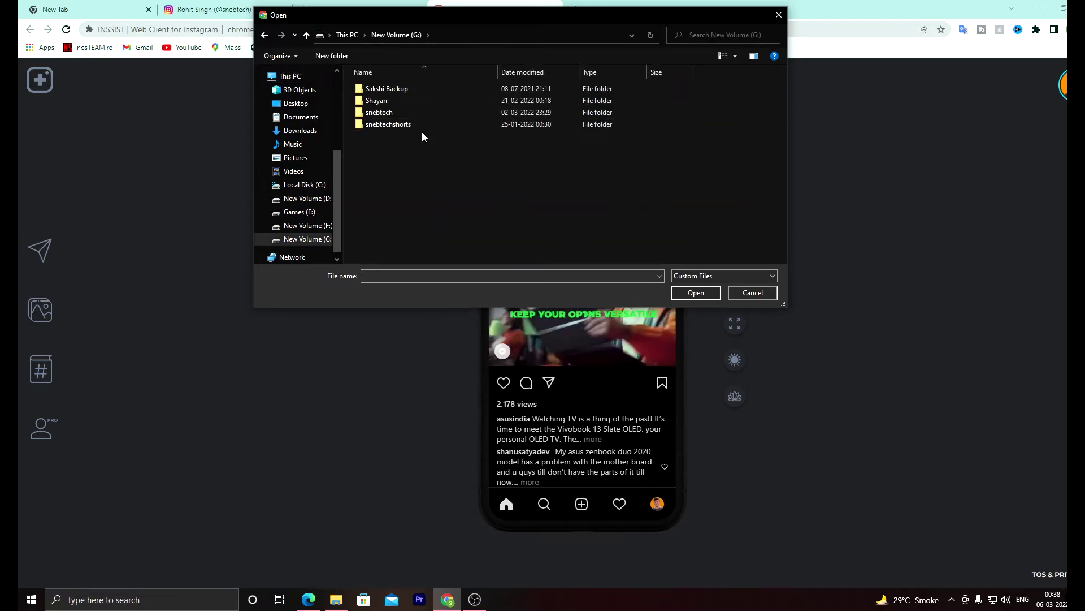
{"action": "double_click", "coordinate": [416, 125]}
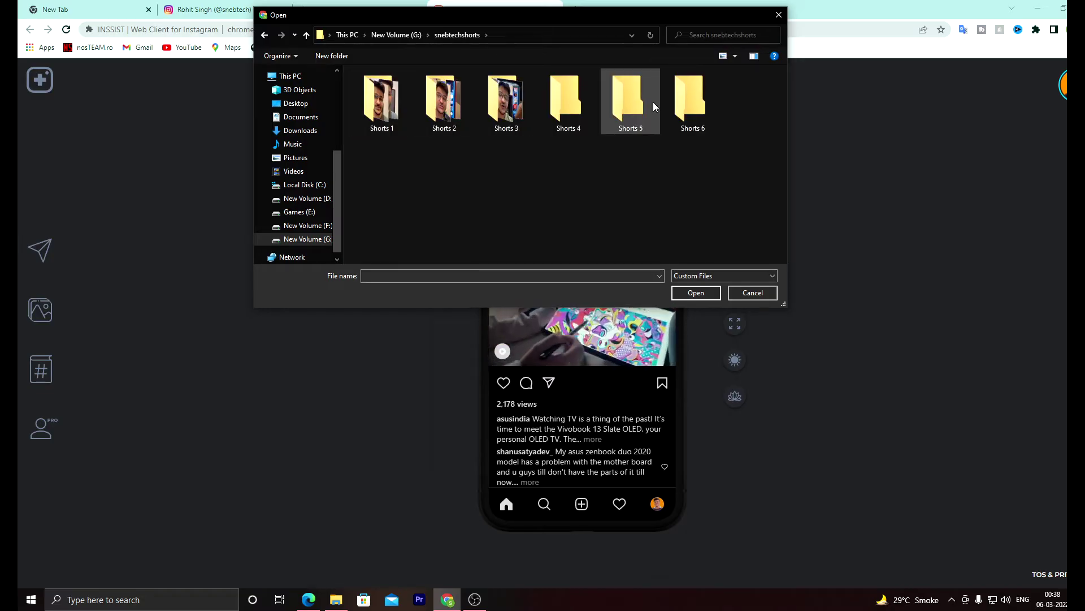
{"action": "double_click", "coordinate": [690, 98]}
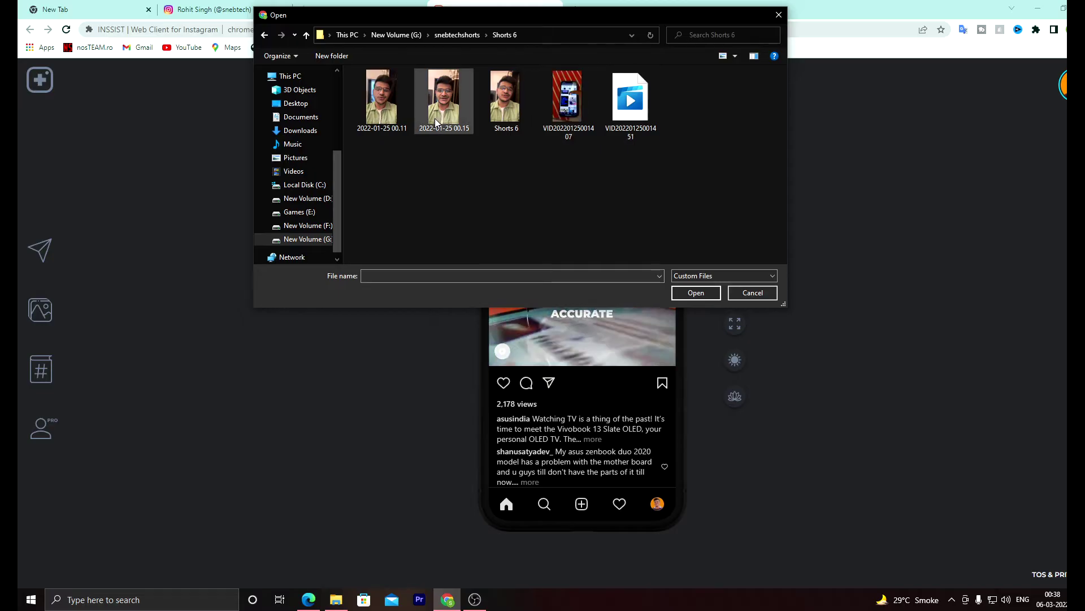
{"action": "double_click", "coordinate": [509, 103]}
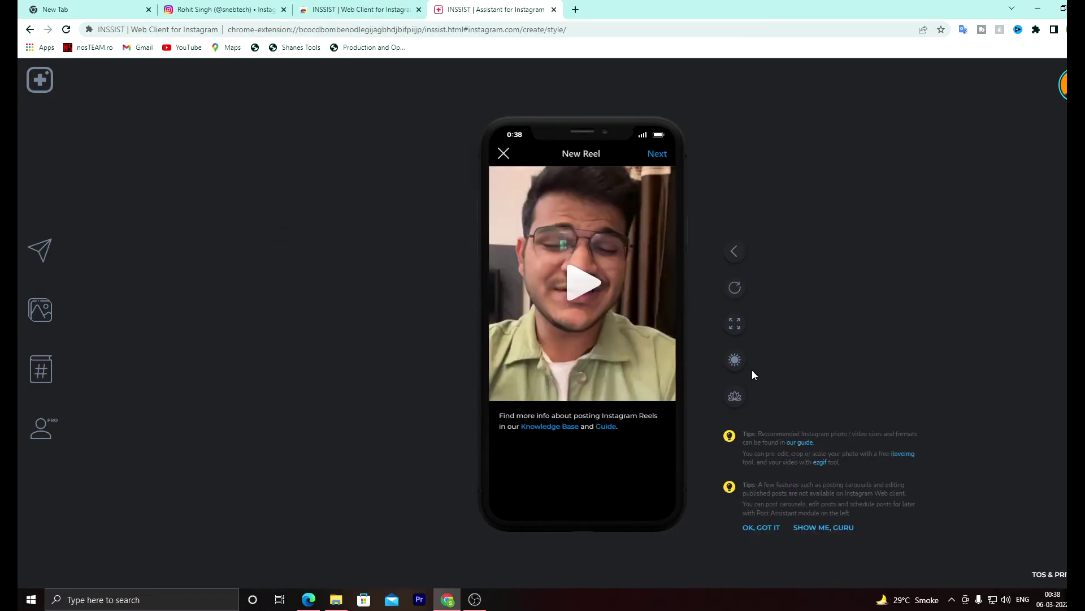
Step: Play the reel preview and try the full-height and light/dark theme toggles
{"action": "left_click", "coordinate": [594, 278]}
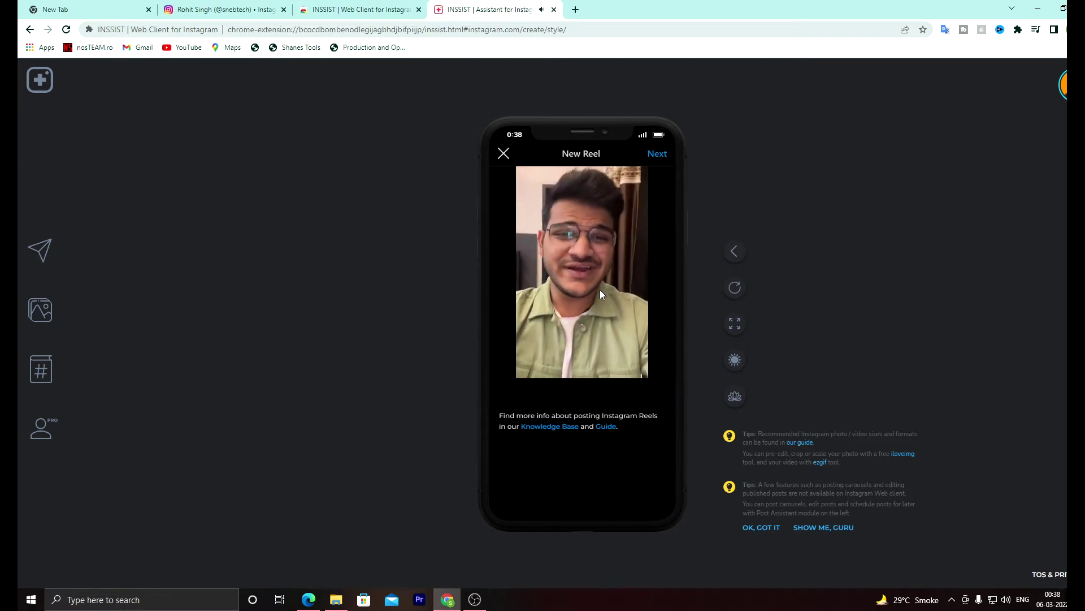
{"action": "left_click", "coordinate": [736, 327]}
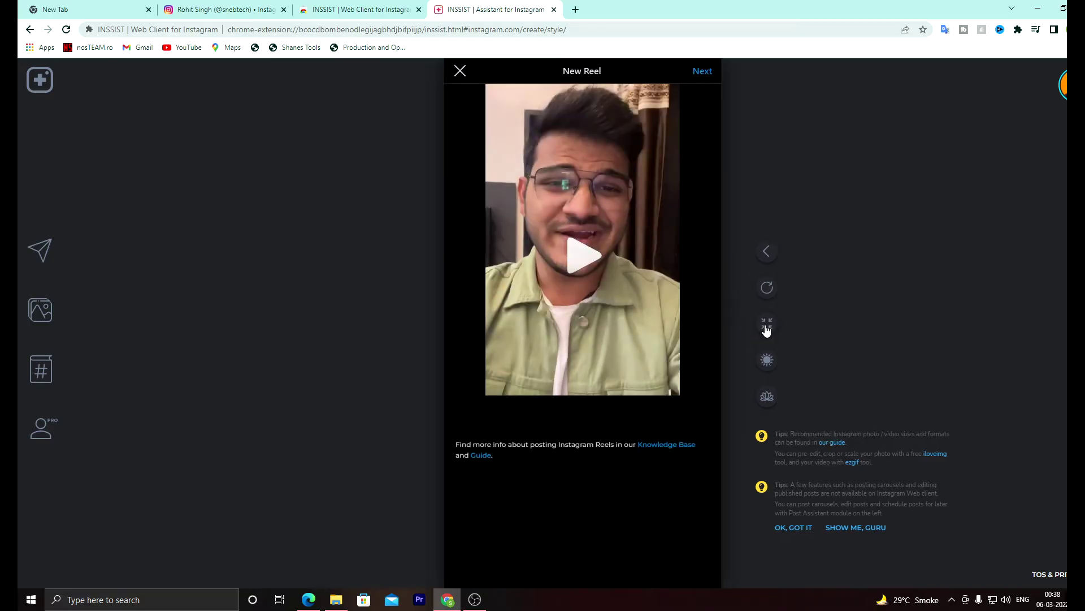
{"action": "left_click", "coordinate": [766, 327]}
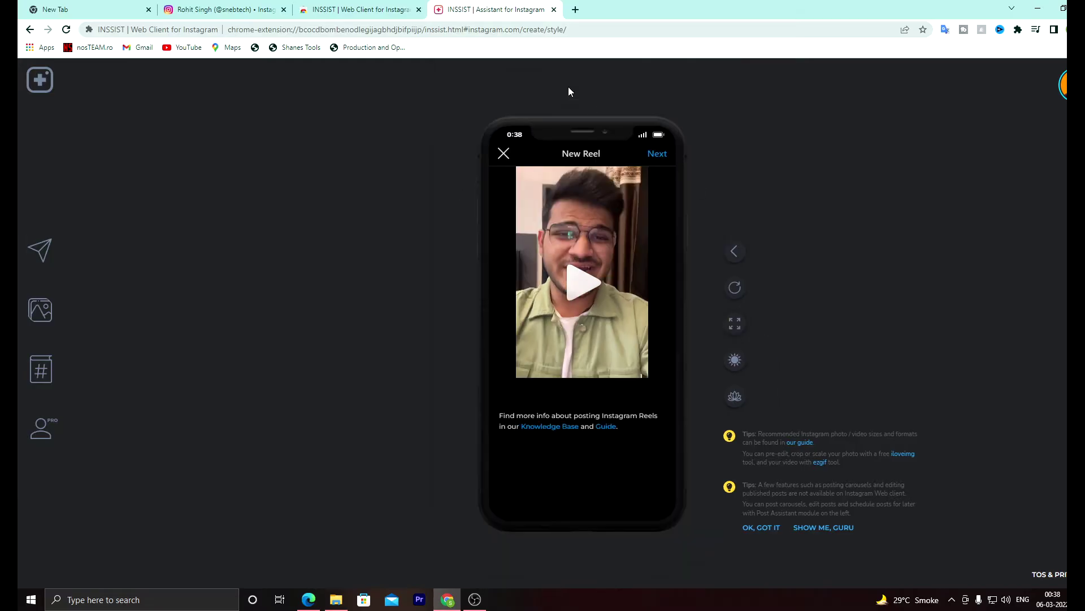
{"action": "left_click", "coordinate": [736, 326]}
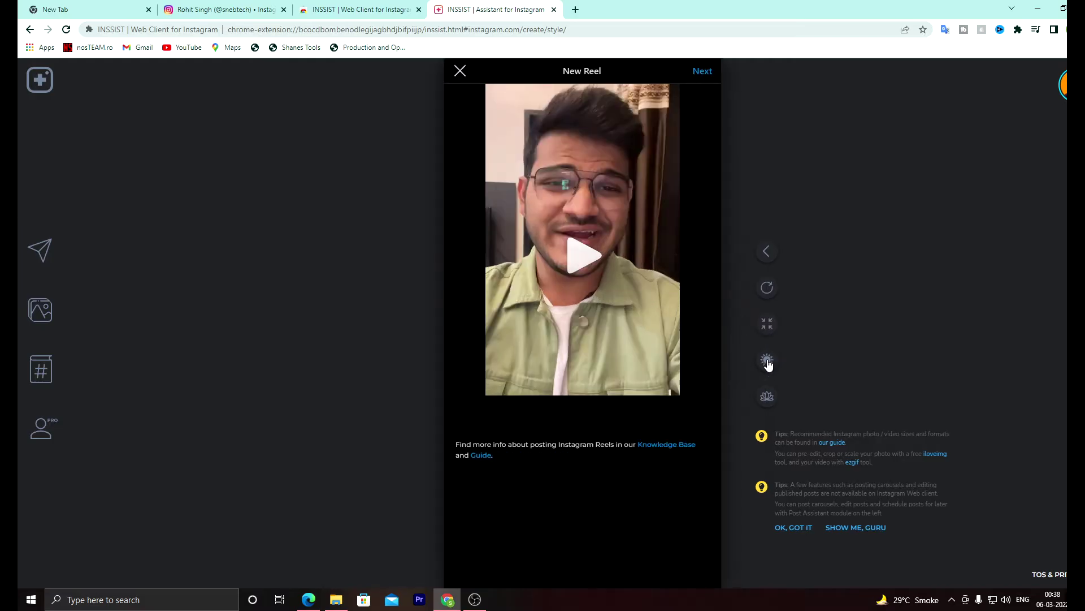
{"action": "left_click", "coordinate": [767, 360]}
{"action": "left_click", "coordinate": [767, 361]}
Step: Continue to reel details and try Auto Cover frames, ending on the last face frame
{"action": "left_click", "coordinate": [700, 72]}
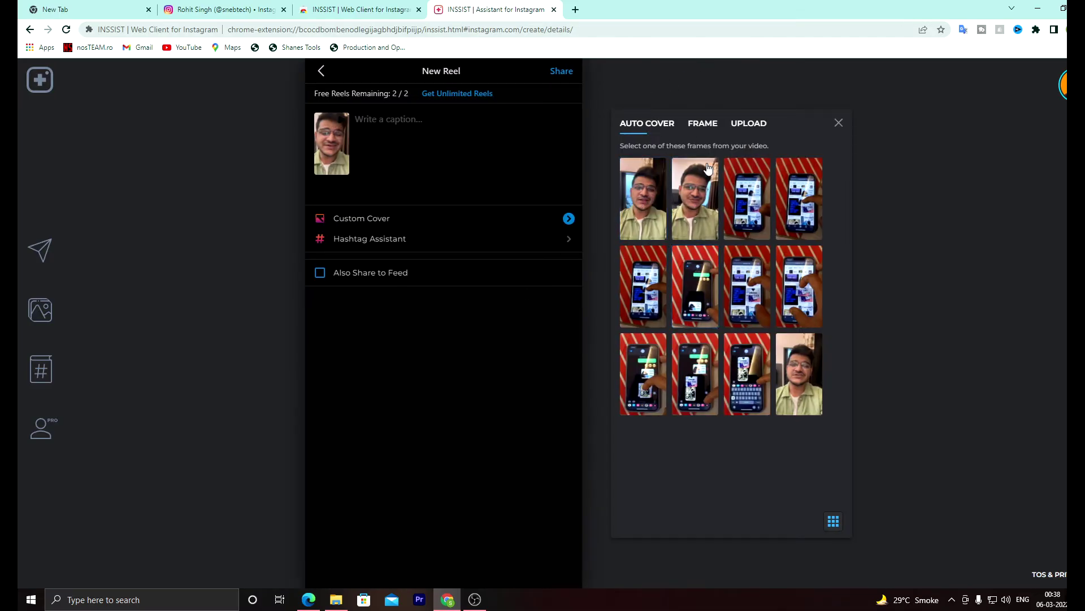
{"action": "left_click", "coordinate": [749, 215]}
{"action": "left_click", "coordinate": [798, 203]}
{"action": "left_click", "coordinate": [798, 285]}
{"action": "left_click", "coordinate": [696, 285]}
{"action": "left_click", "coordinate": [644, 286]}
{"action": "left_click", "coordinate": [656, 366]}
{"action": "left_click", "coordinate": [696, 373]}
{"action": "left_click", "coordinate": [747, 373]}
{"action": "left_click", "coordinate": [798, 374]}
Step: Try a still video frame as cover, then open the custom cover Upload option
{"action": "left_click", "coordinate": [707, 125]}
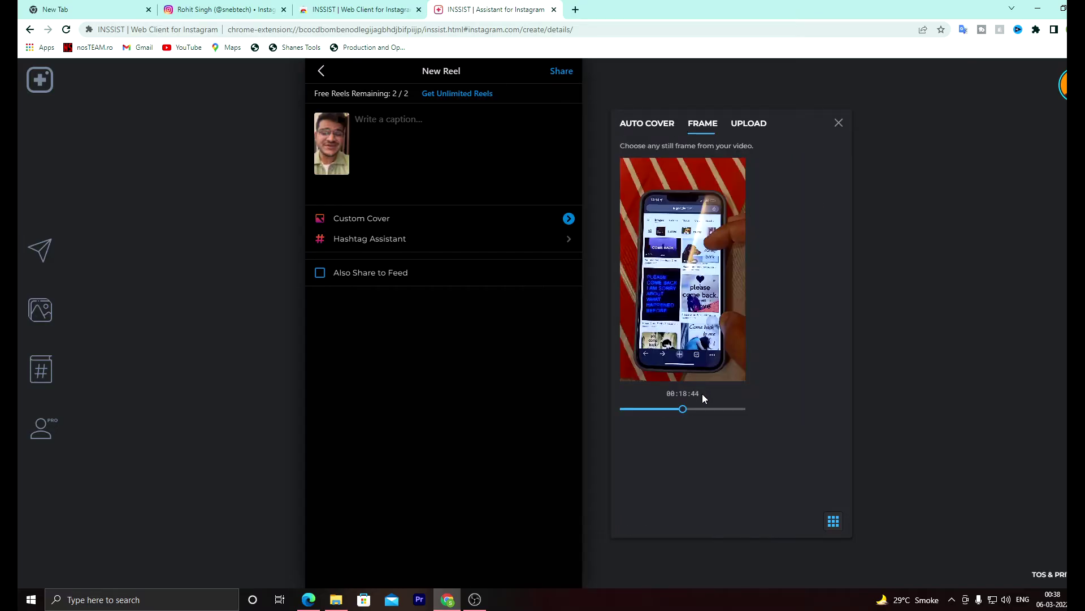
{"action": "mouse_move", "coordinate": [685, 416]}
{"action": "left_mouse_down"}
{"action": "mouse_move", "coordinate": [754, 414]}
{"action": "mouse_move", "coordinate": [649, 414]}
{"action": "mouse_move", "coordinate": [710, 417]}
{"action": "left_mouse_up"}
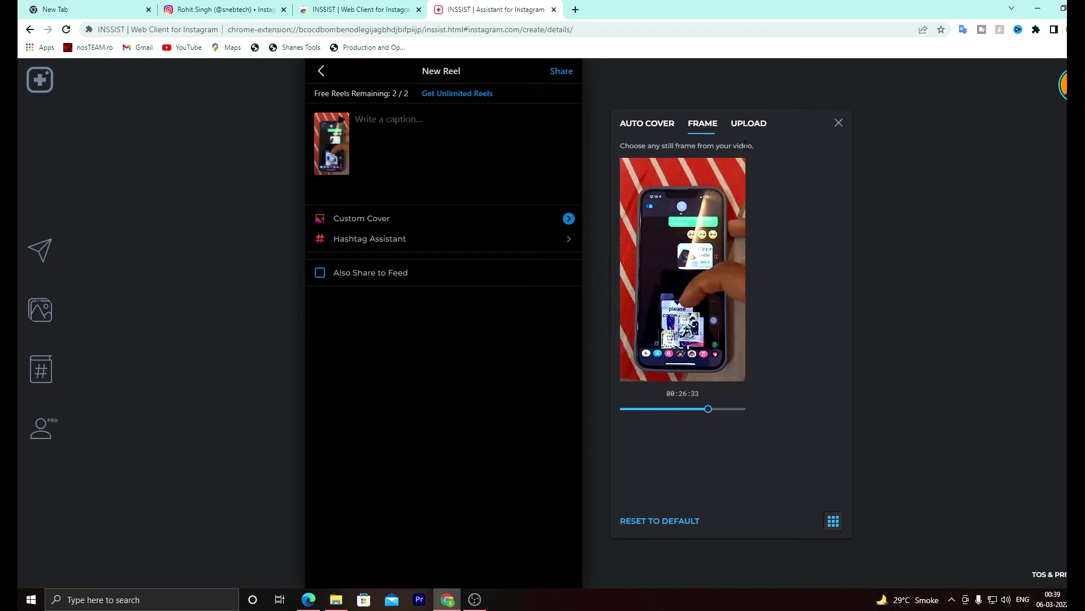
{"action": "left_click", "coordinate": [746, 122]}
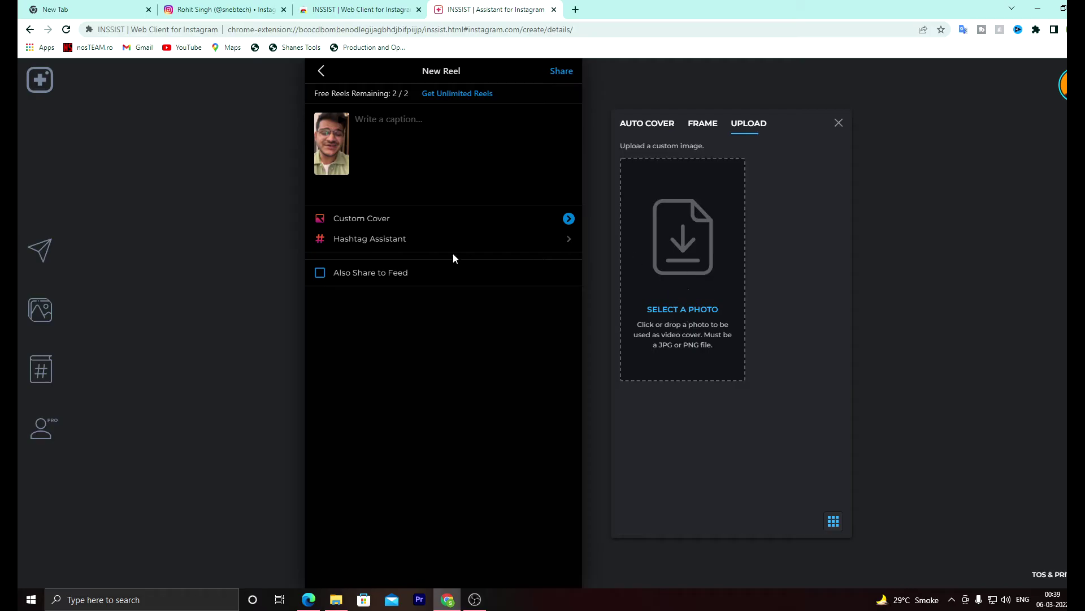
Step: Add #oneplus, #oneplus7t, #photography, #instagood, #nature, #naturephotography, #picoftheday via Hashtag Assistant
{"action": "left_click", "coordinate": [414, 248]}
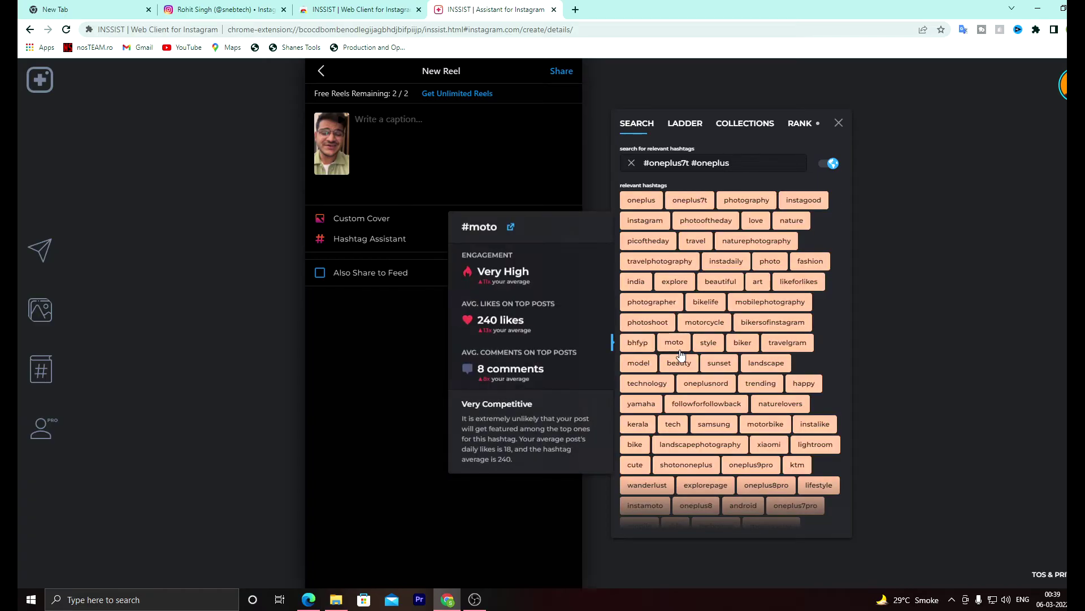
{"action": "left_click", "coordinate": [645, 203]}
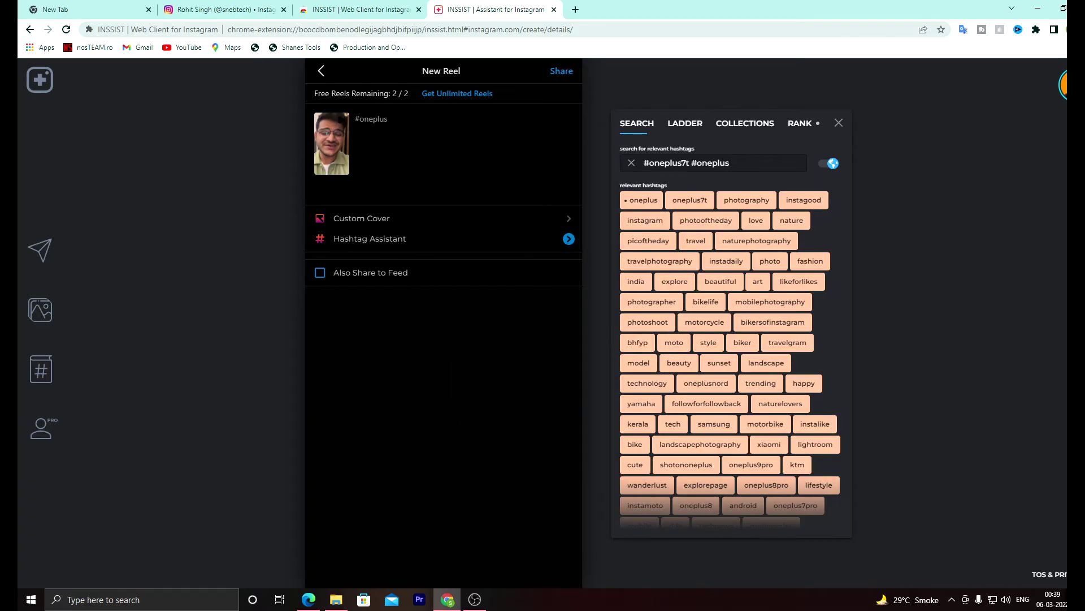
{"action": "left_click", "coordinate": [707, 204]}
{"action": "left_click", "coordinate": [747, 200]}
{"action": "left_click", "coordinate": [802, 201]}
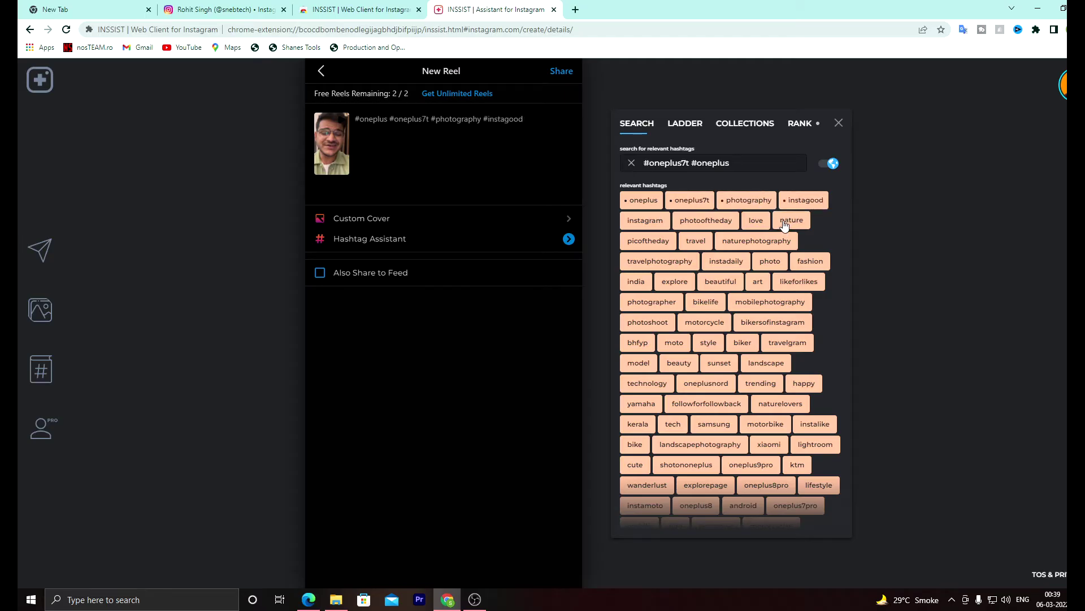
{"action": "left_click", "coordinate": [786, 223]}
{"action": "left_click", "coordinate": [756, 241]}
{"action": "left_click", "coordinate": [669, 242]}
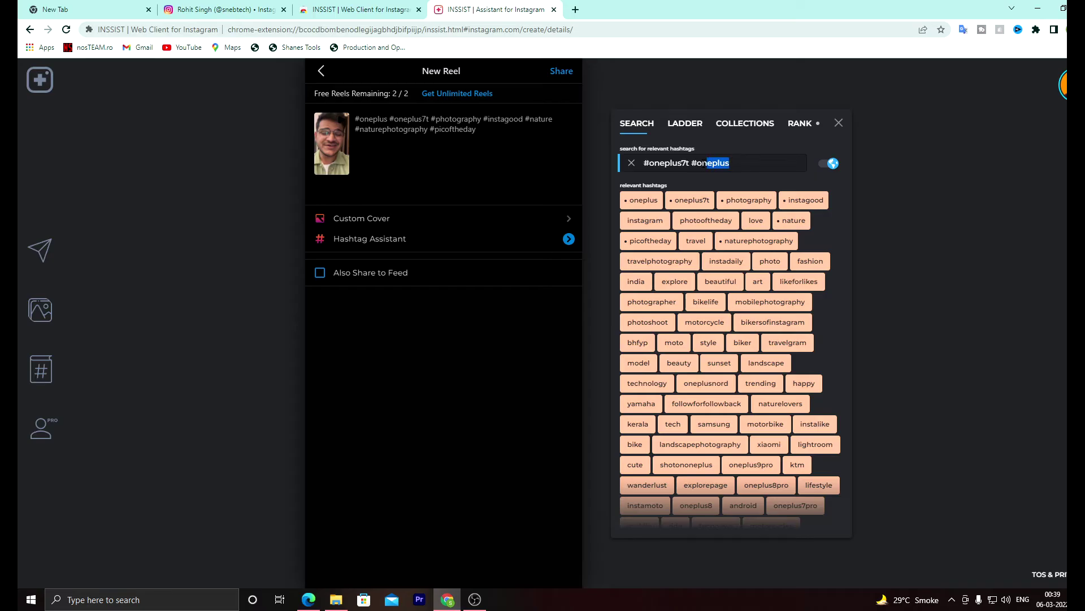
Step: Replace the hashtag search with 'oneplus' and scroll through the suggestions
{"action": "left_click_drag", "start_coordinate": [683, 163], "coordinate": [605, 160]}
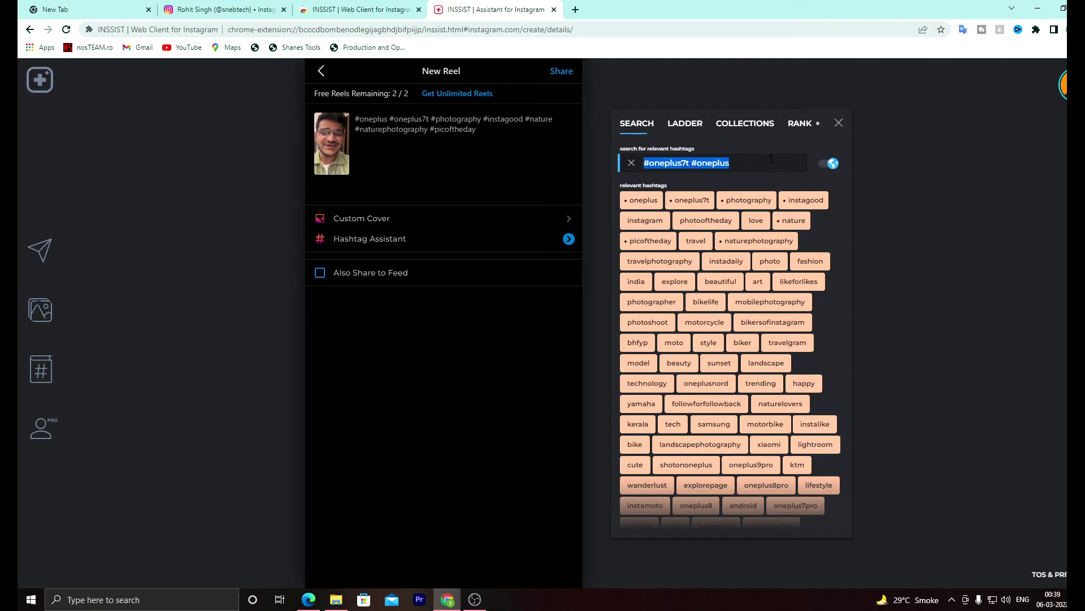
{"action": "left_click_drag", "start_coordinate": [769, 162], "coordinate": [643, 163]}
{"action": "type", "text": "oneplus"}
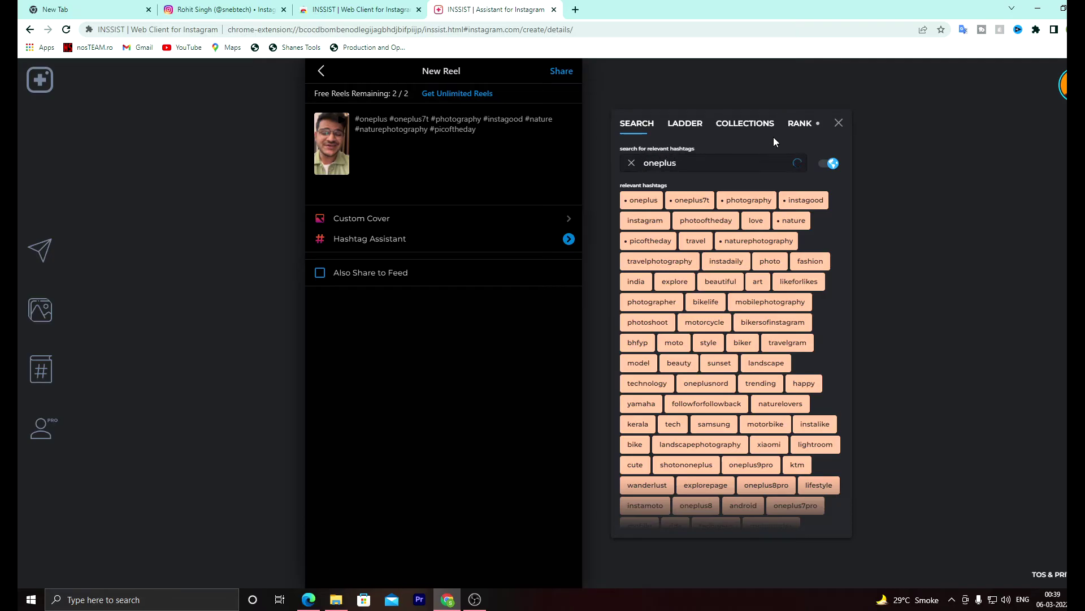
{"action": "scroll", "coordinate": [676, 402], "scroll_direction": "down", "scroll_amount": 2}
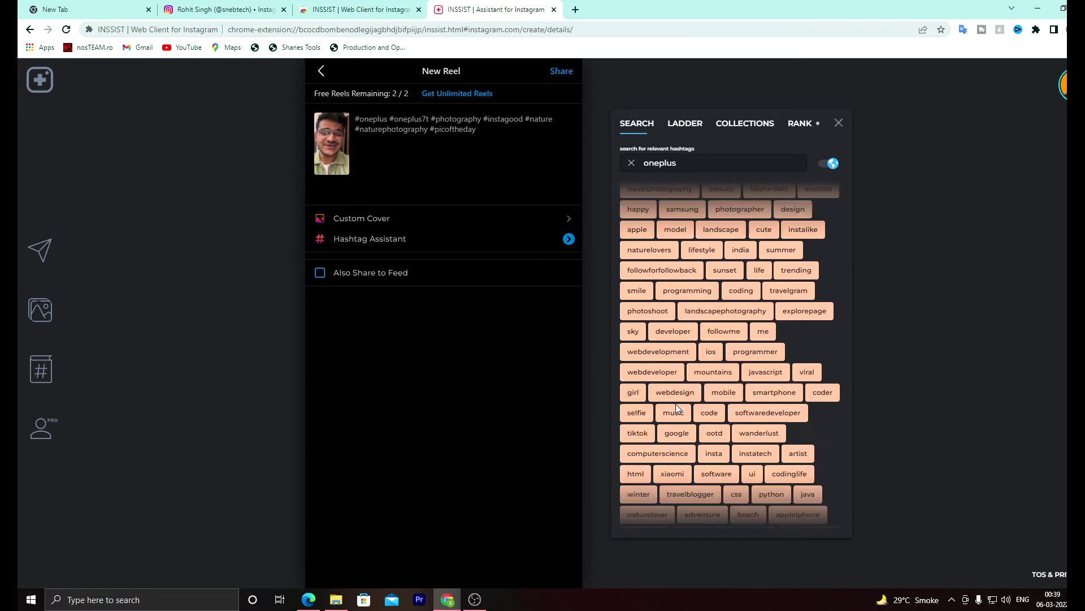
{"action": "scroll", "coordinate": [676, 401], "scroll_direction": "down", "scroll_amount": 2}
{"action": "scroll", "coordinate": [676, 398], "scroll_direction": "down", "scroll_amount": 1}
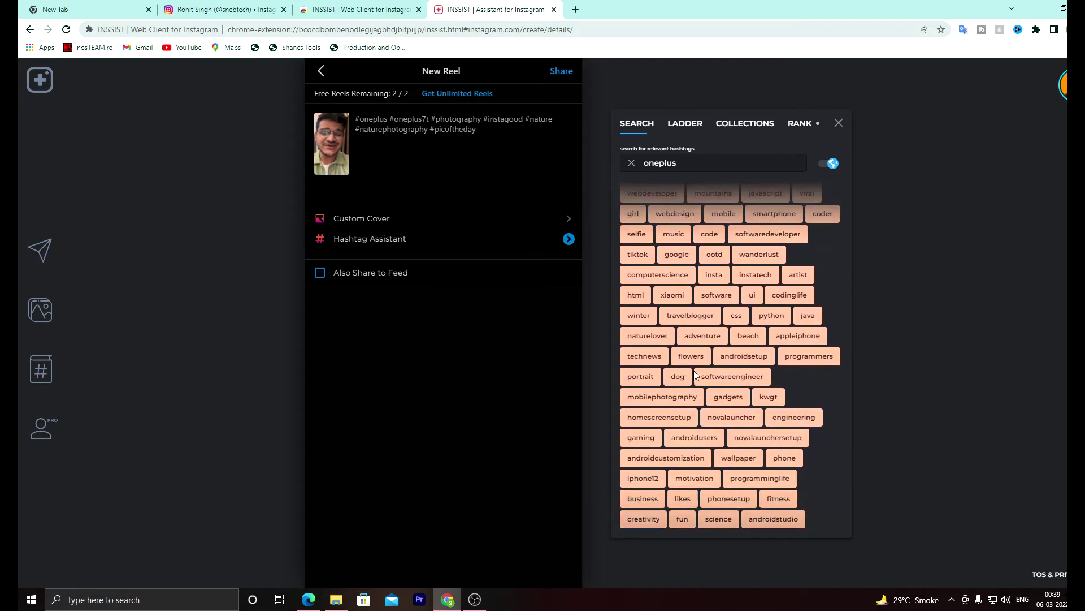
{"action": "scroll", "coordinate": [696, 362], "scroll_direction": "up", "scroll_amount": 3}
{"action": "key", "text": "Escape"}
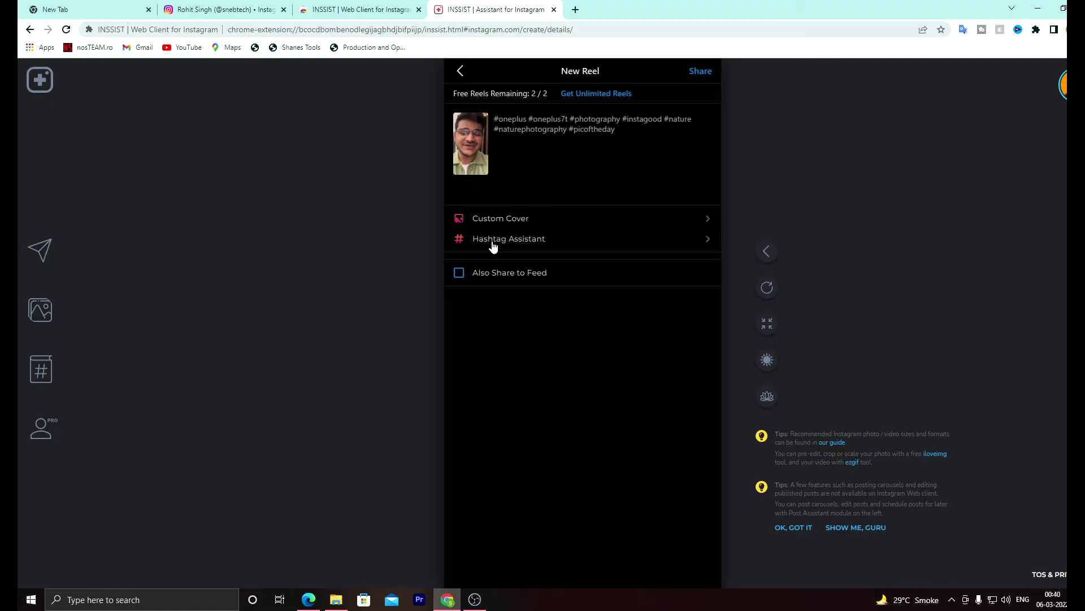
{"action": "left_click", "coordinate": [459, 273]}
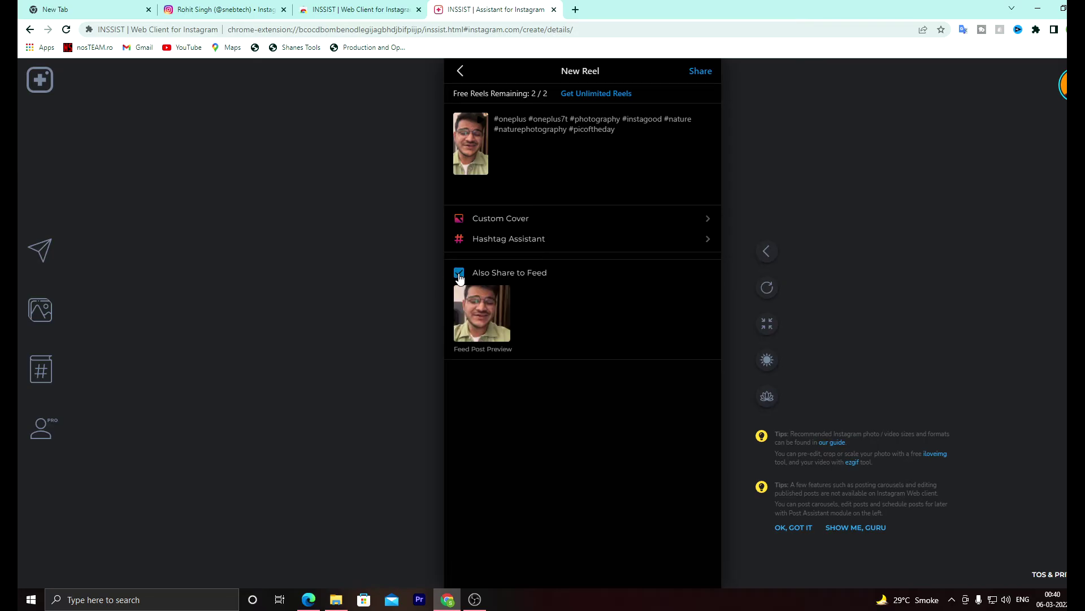
{"action": "left_click", "coordinate": [459, 274]}
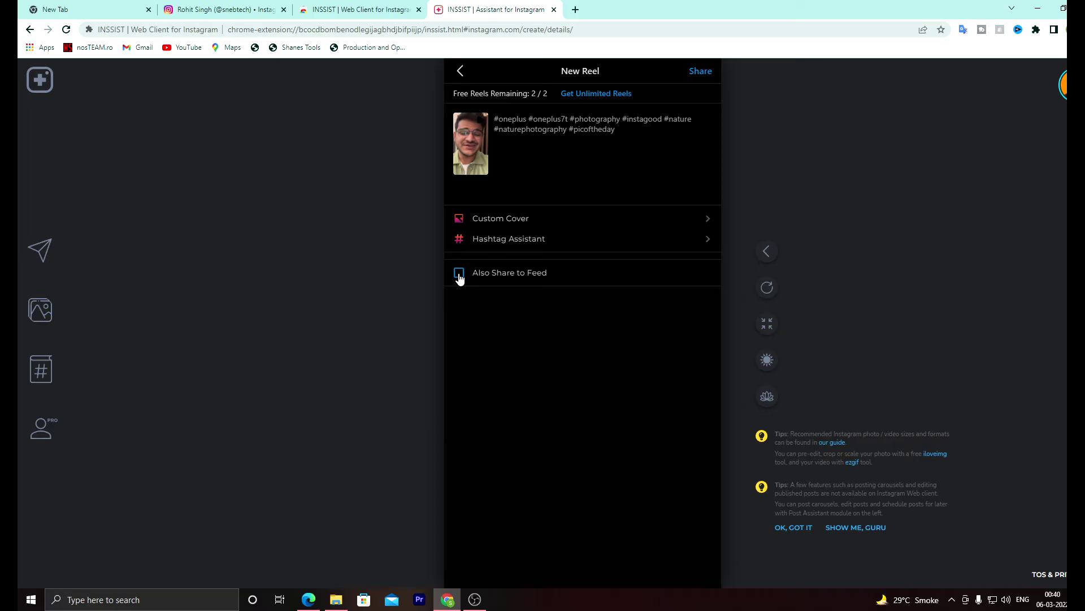
{"action": "left_click", "coordinate": [459, 275]}
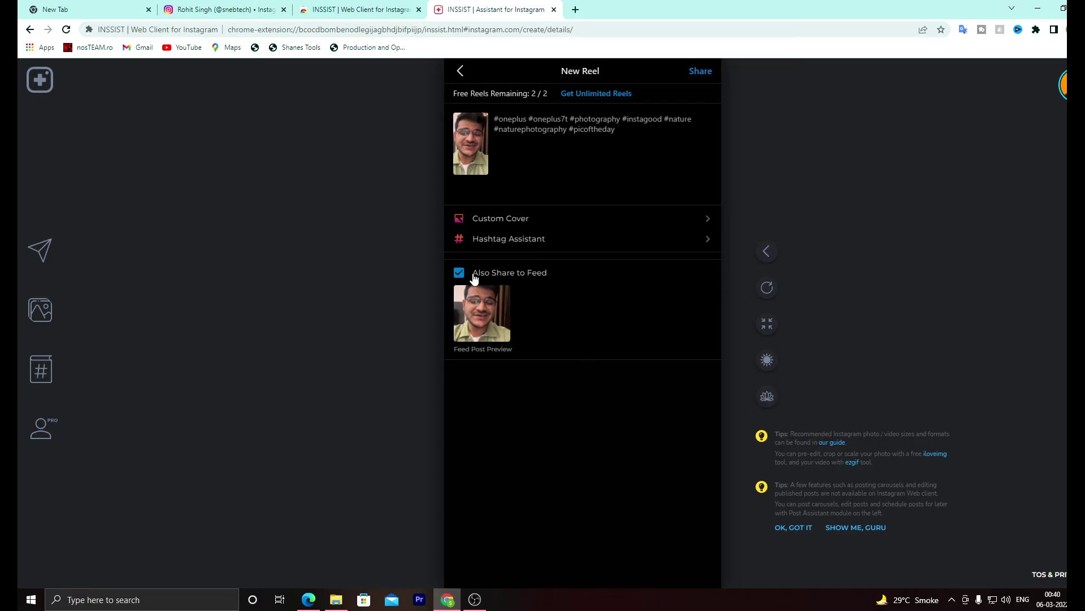
{"action": "left_click", "coordinate": [474, 275]}
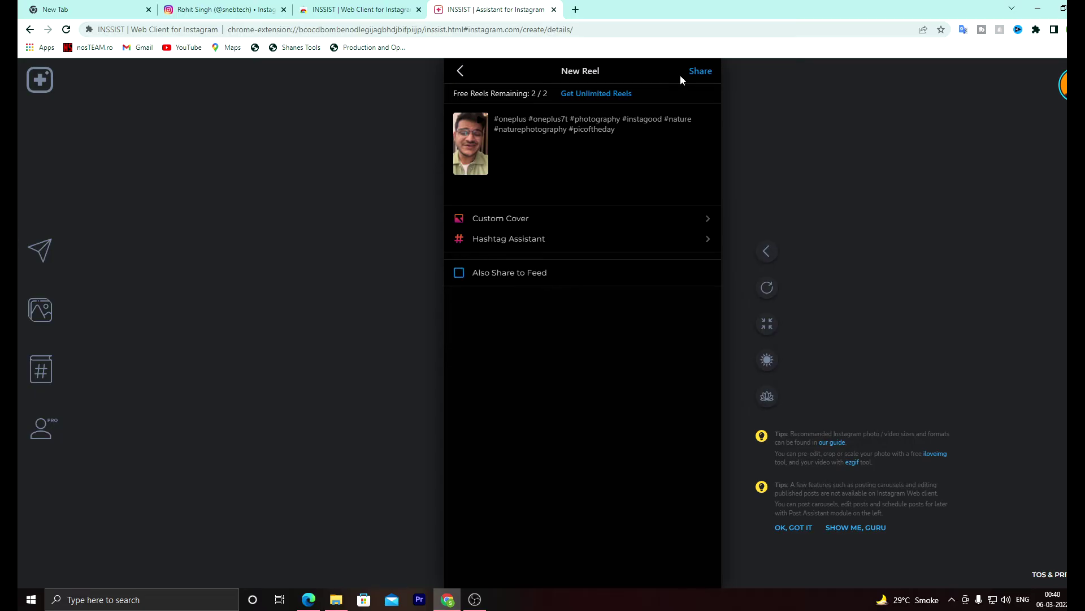
Step: Share the reel, authorizing the Reels API with the saved Instagram login
{"action": "left_click", "coordinate": [707, 80]}
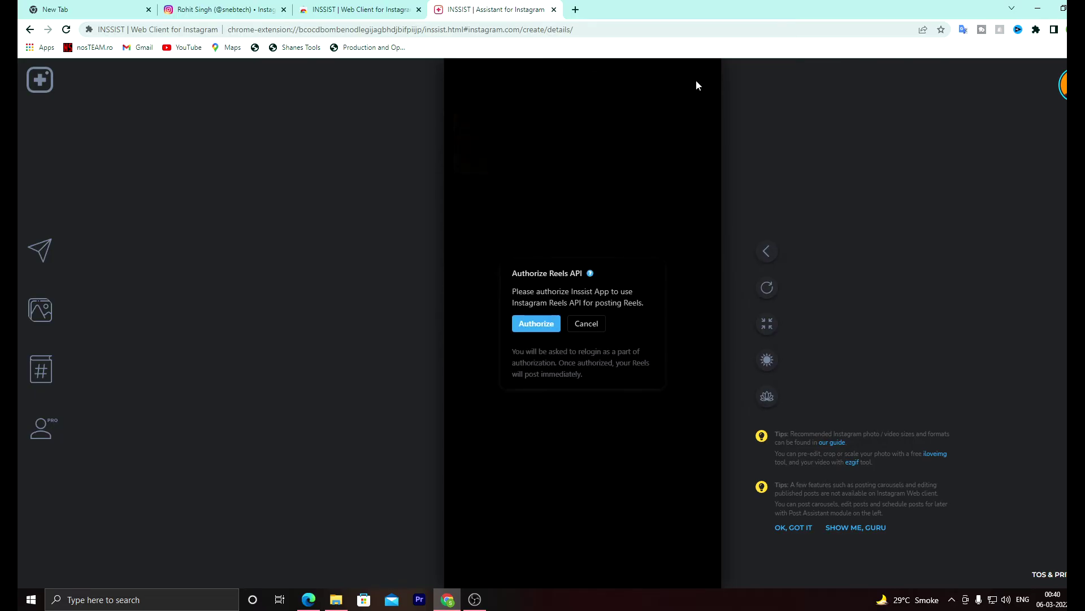
{"action": "left_click", "coordinate": [536, 324]}
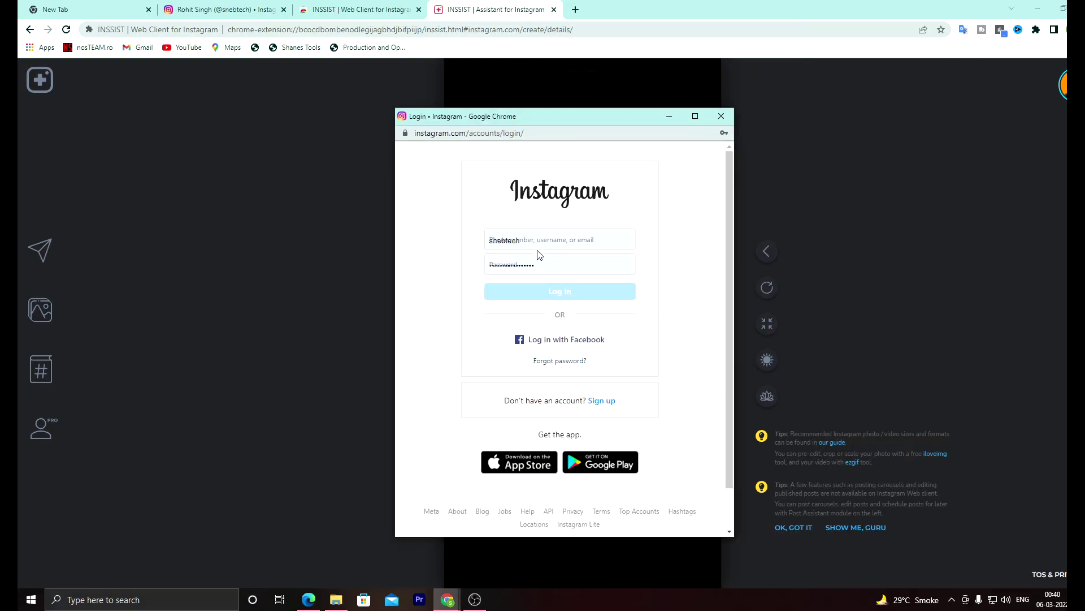
{"action": "left_click", "coordinate": [544, 260]}
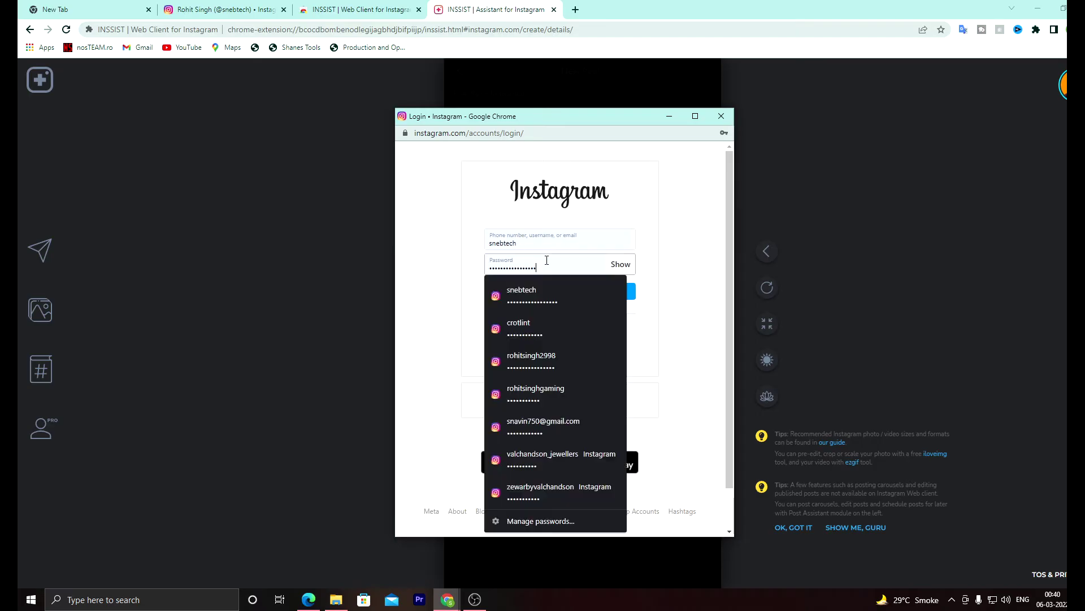
{"action": "left_click", "coordinate": [675, 281]}
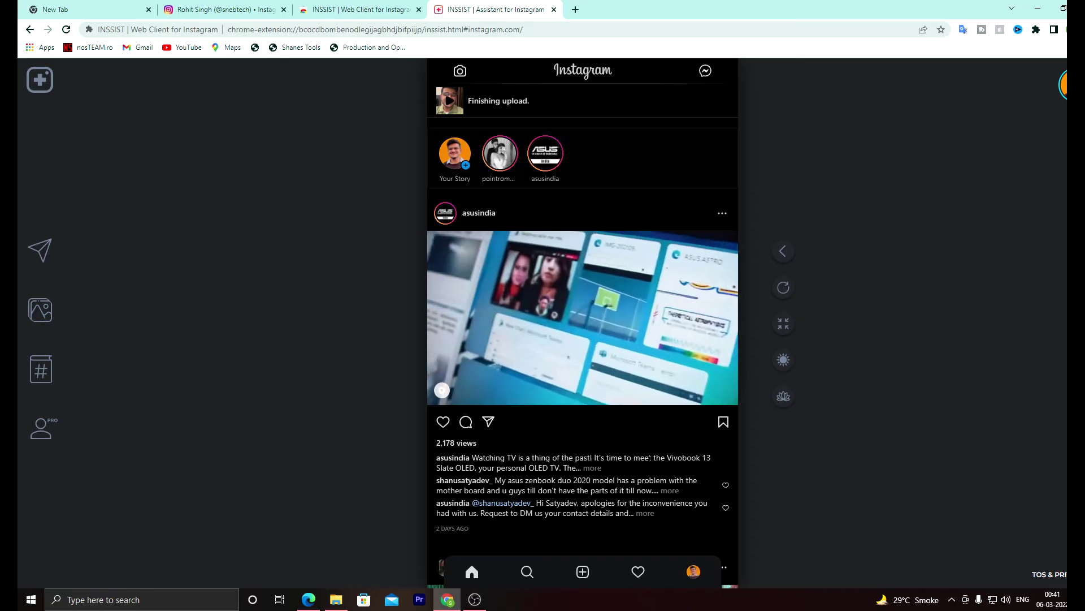
Step: Browse the profile's Reels and Posts grids, then go back to the home feed
{"action": "left_click", "coordinate": [694, 571]}
{"action": "left_click", "coordinate": [549, 272]}
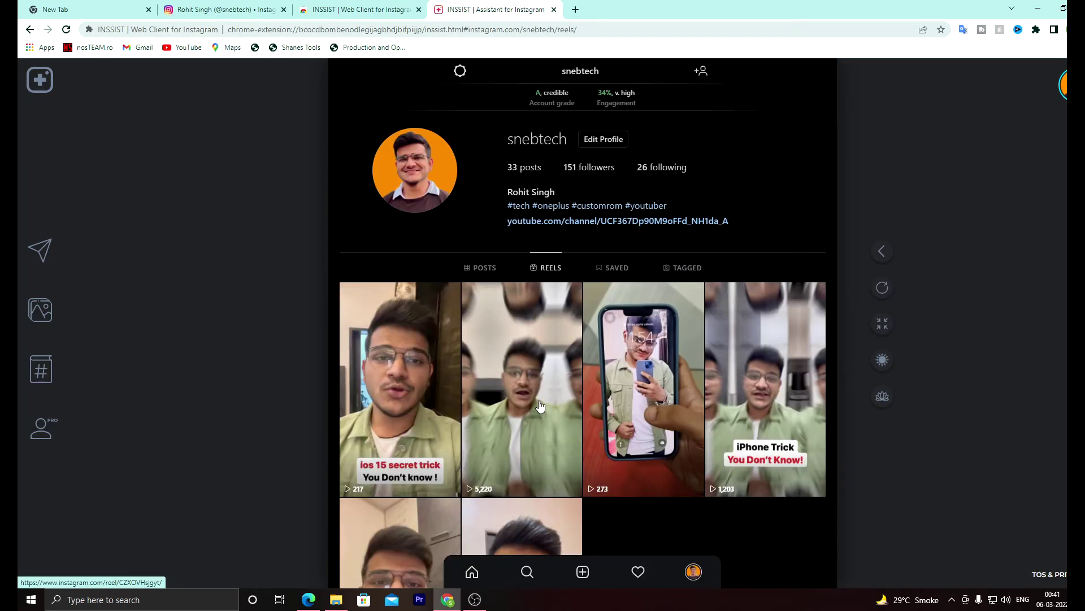
{"action": "left_click", "coordinate": [482, 268]}
{"action": "left_click", "coordinate": [544, 272]}
{"action": "left_click", "coordinate": [472, 571]}
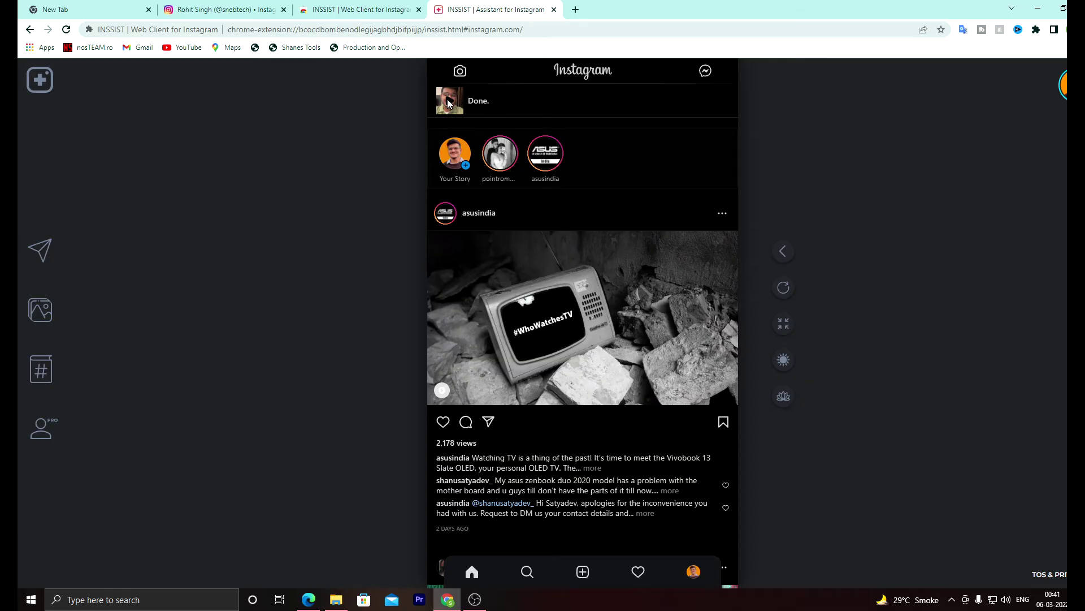
Step: Check the profile's Reels grid, open the 5,220-view reel, then return home
{"action": "left_click", "coordinate": [694, 571]}
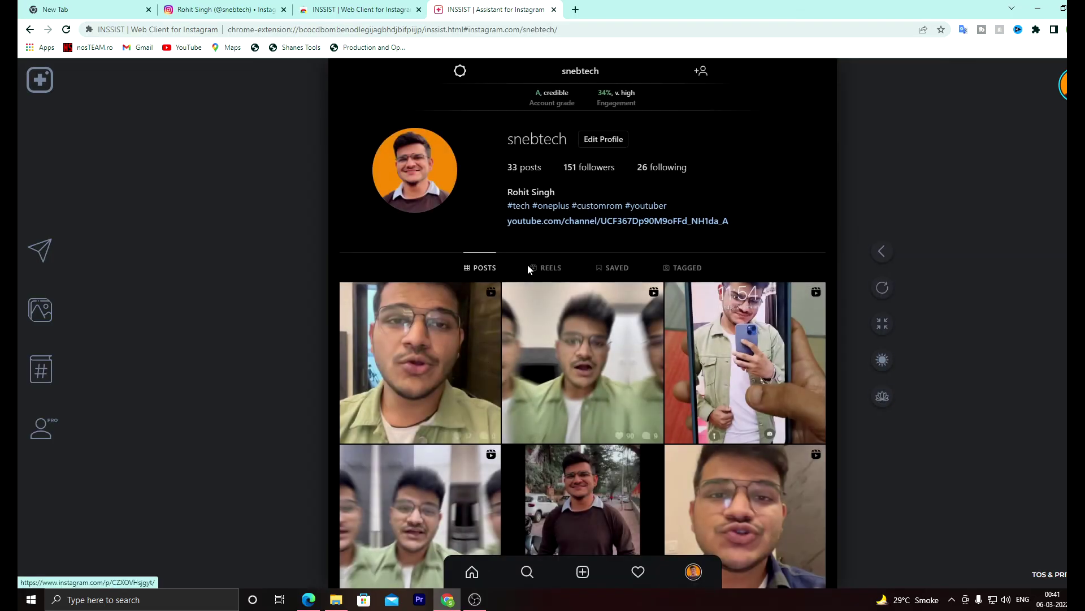
{"action": "left_click", "coordinate": [543, 267]}
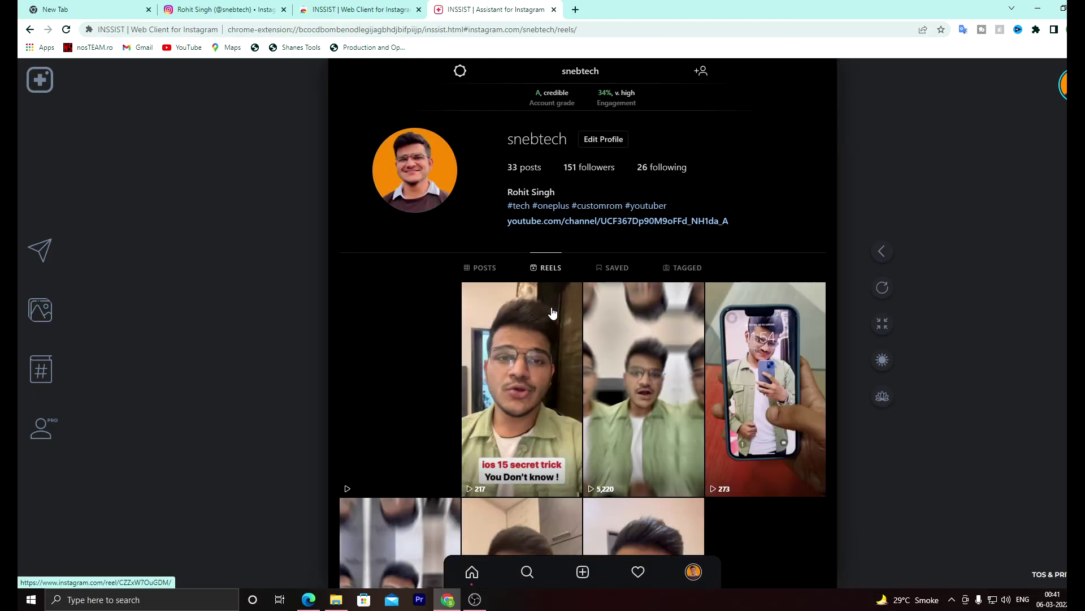
{"action": "left_click", "coordinate": [481, 335]}
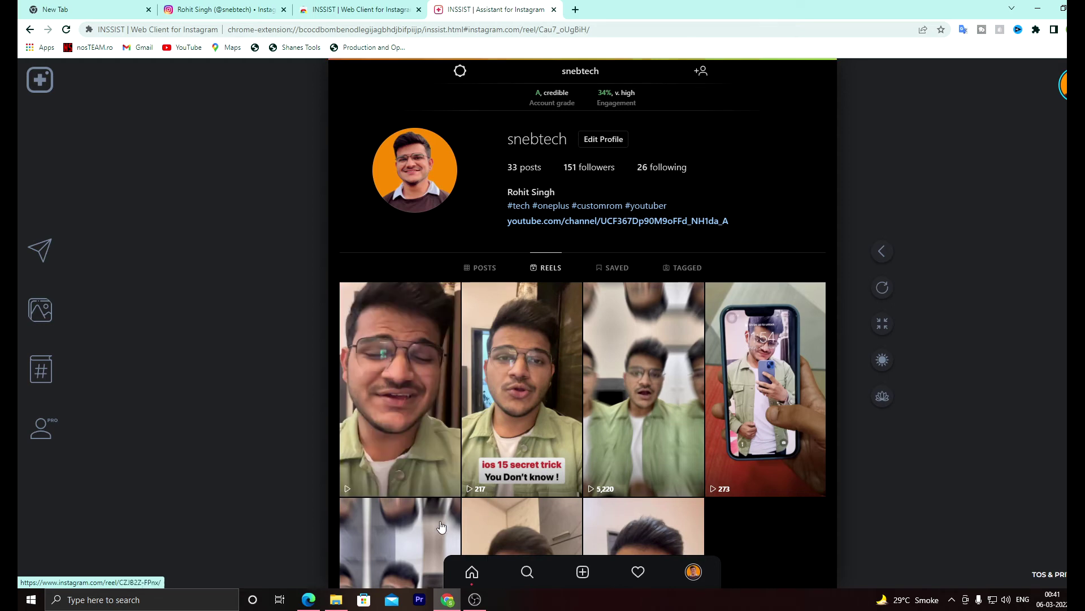
{"action": "left_click", "coordinate": [503, 271]}
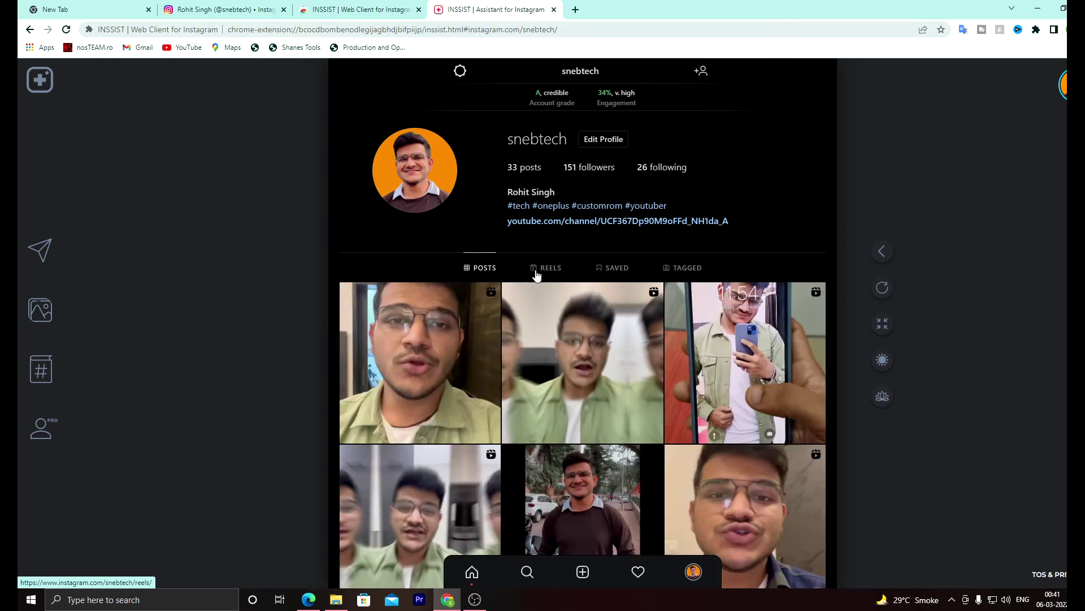
{"action": "left_click", "coordinate": [536, 274]}
{"action": "left_click", "coordinate": [491, 270]}
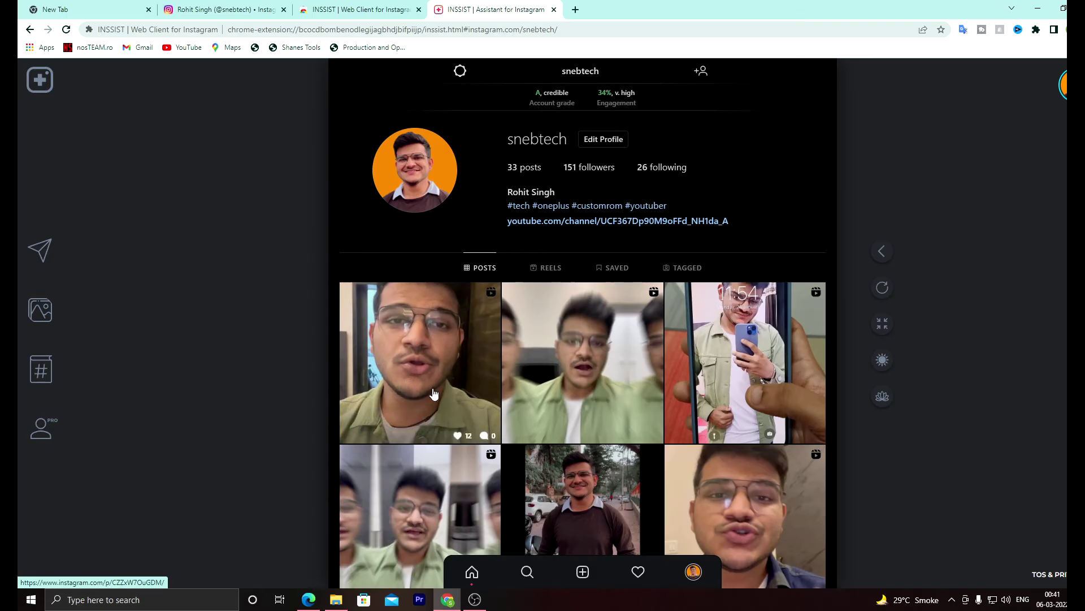
{"action": "left_click", "coordinate": [551, 271]}
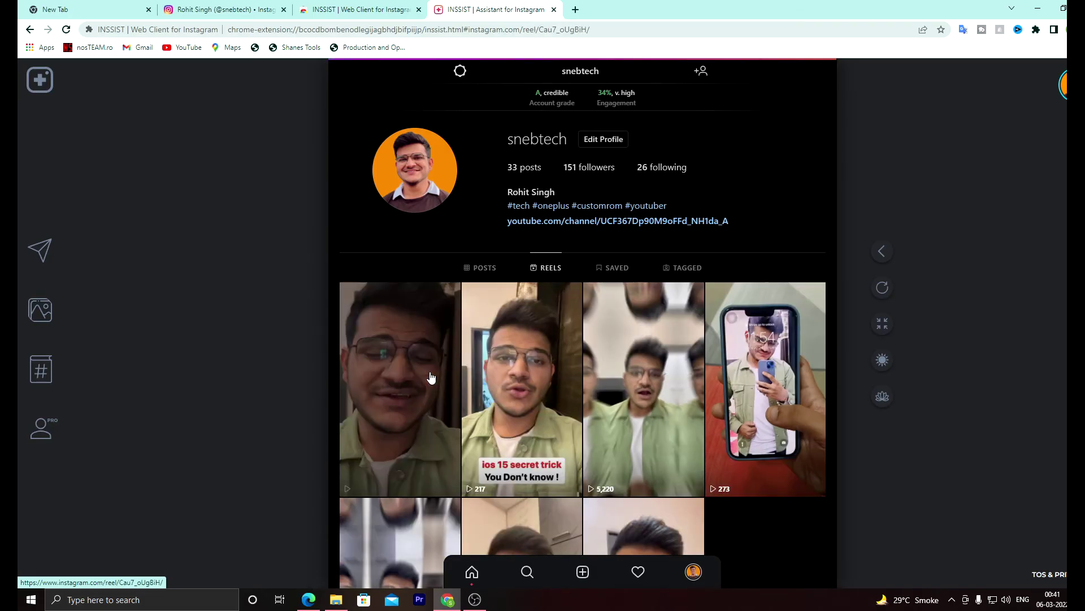
{"action": "scroll", "coordinate": [433, 373], "scroll_direction": "down", "scroll_amount": 1}
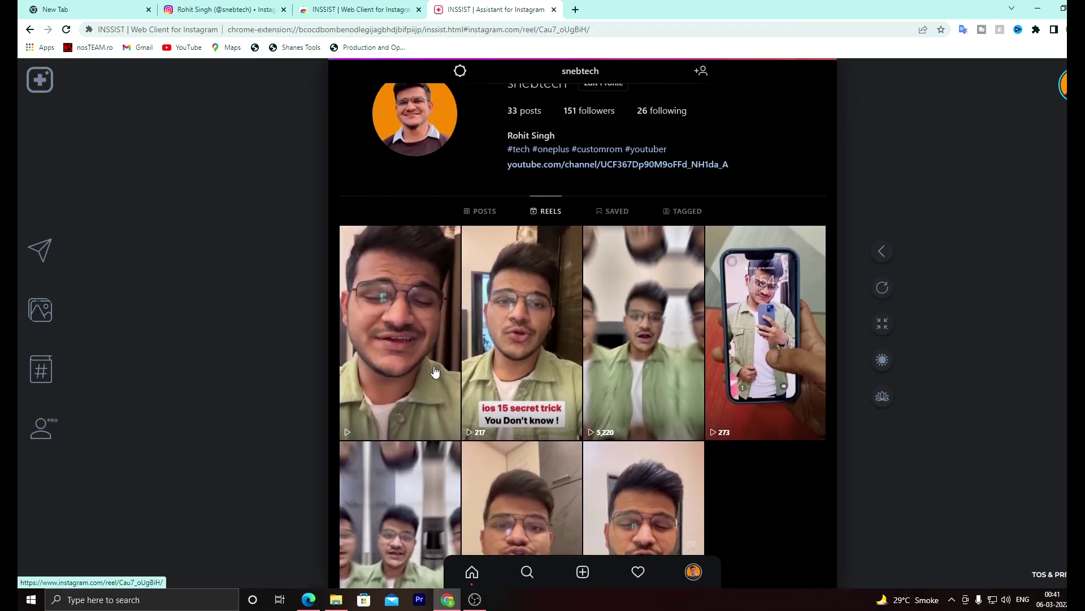
{"action": "left_click", "coordinate": [622, 358]}
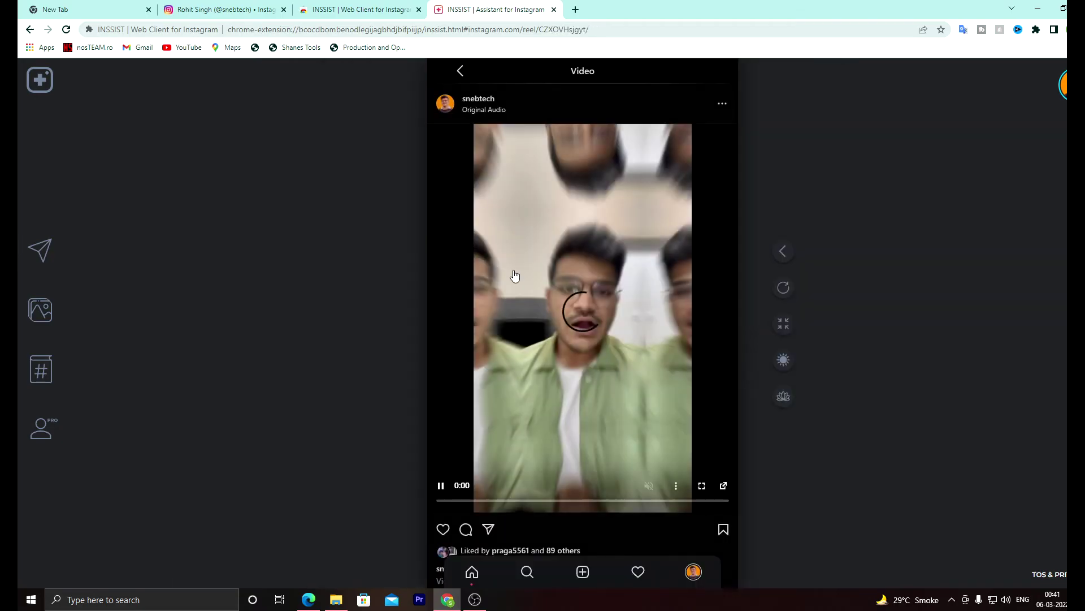
{"action": "left_click", "coordinate": [472, 571]}
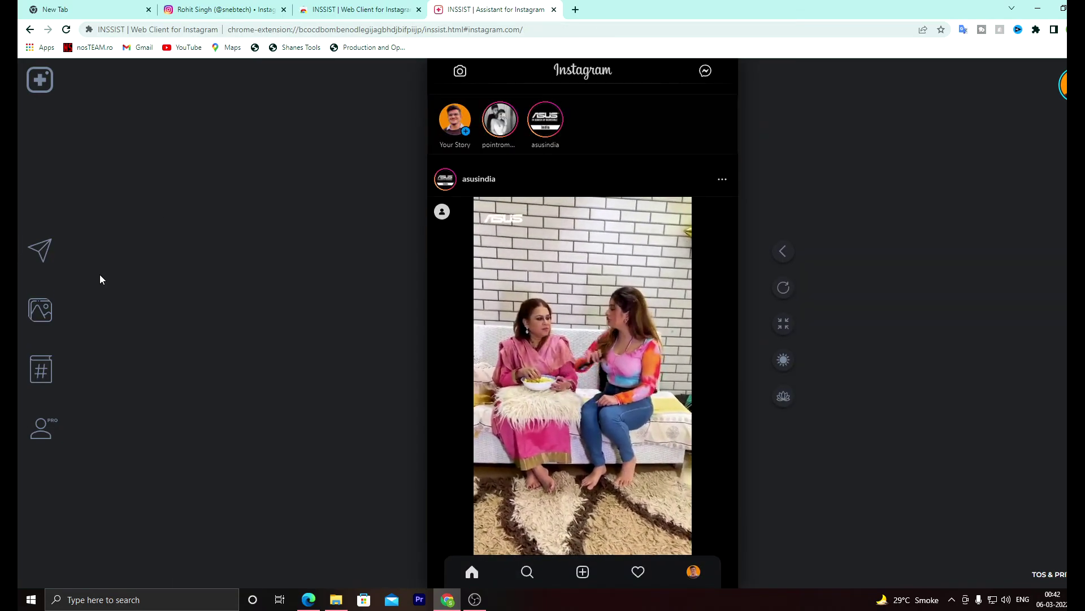
Step: Post the green-jacket selfie video from Shorts 6 as a new INSSIST story
{"action": "left_click", "coordinate": [582, 572]}
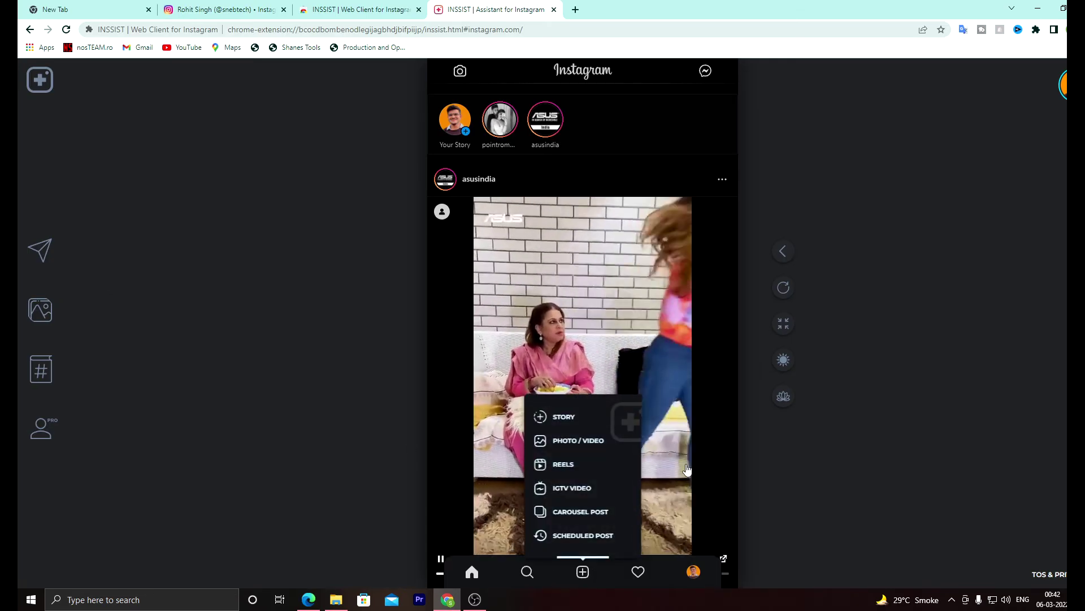
{"action": "left_click", "coordinate": [564, 418]}
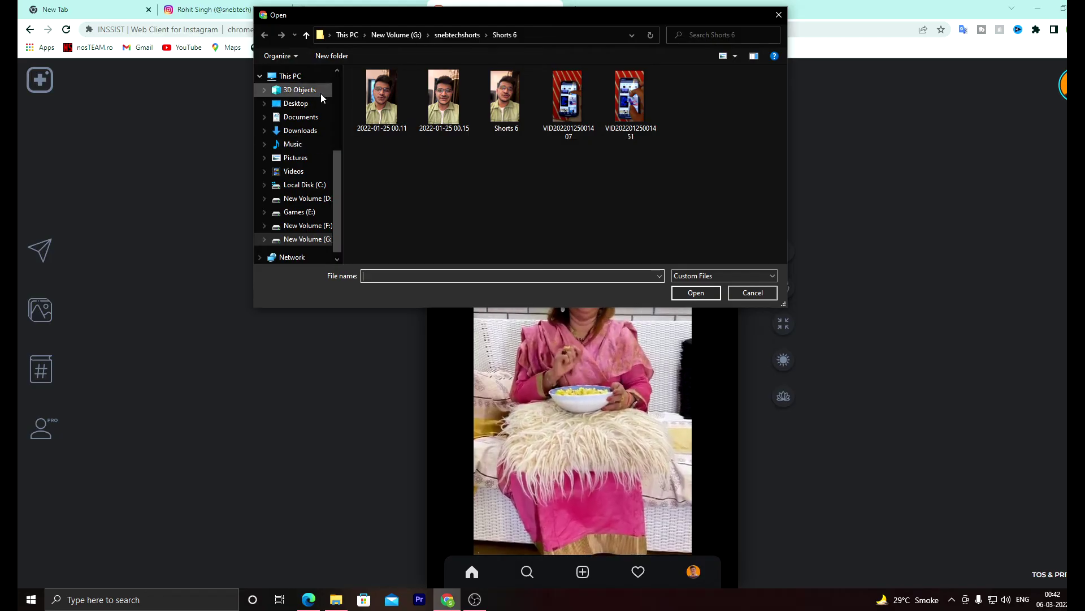
{"action": "double_click", "coordinate": [493, 100]}
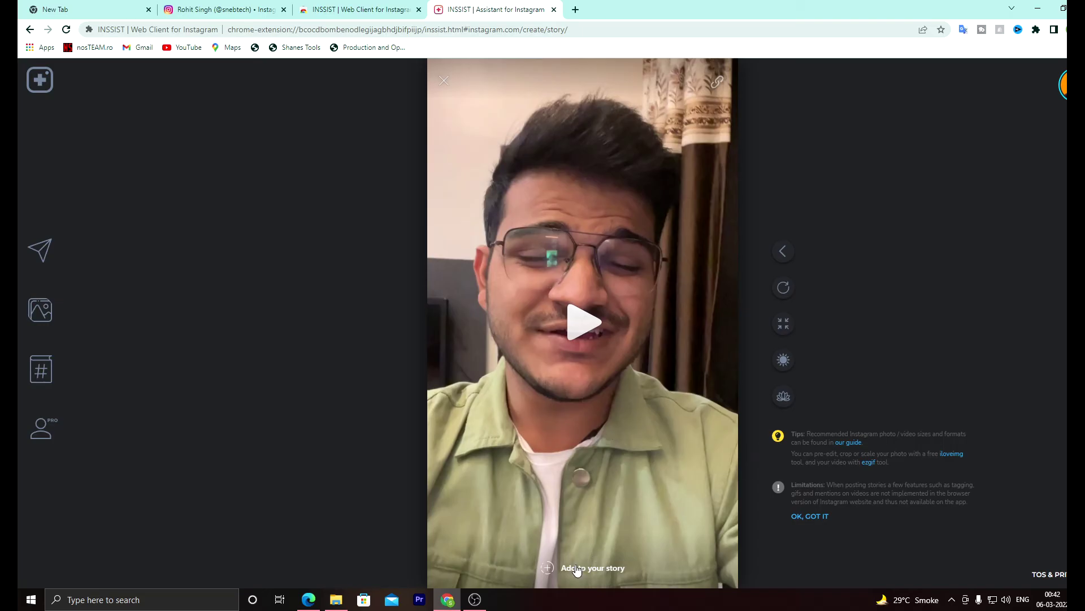
{"action": "left_click", "coordinate": [622, 214]}
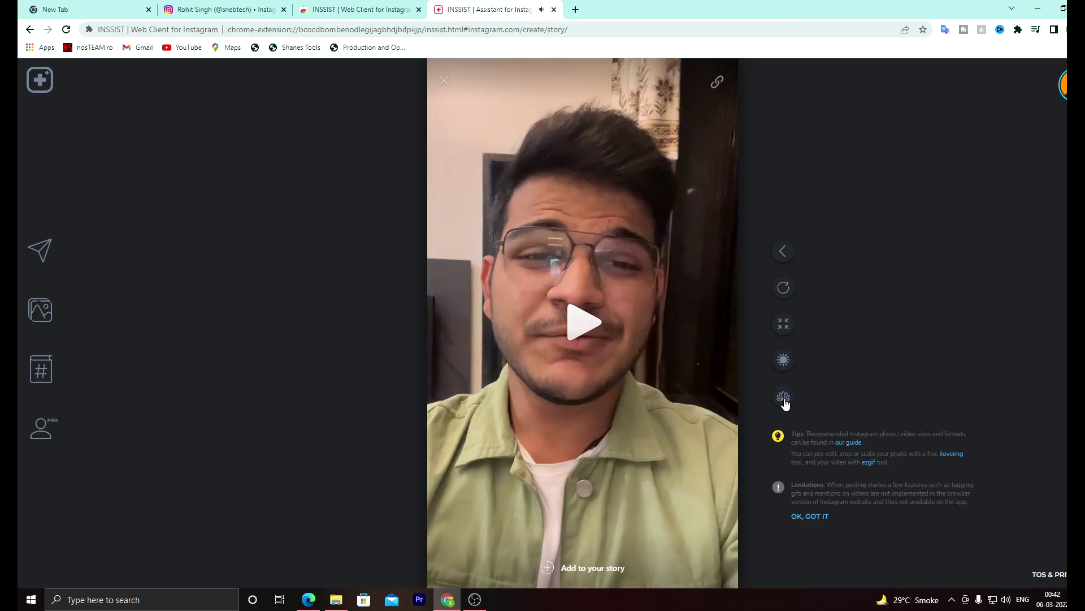
{"action": "left_click", "coordinate": [595, 572]}
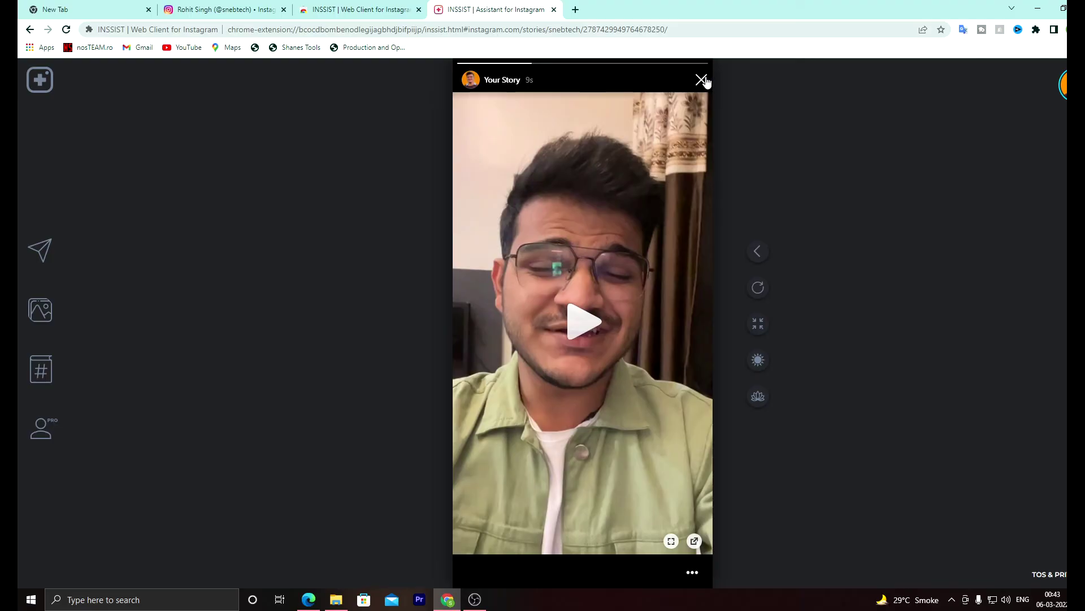
Step: Close the story viewer and the INSSIST tab
{"action": "left_click", "coordinate": [702, 80]}
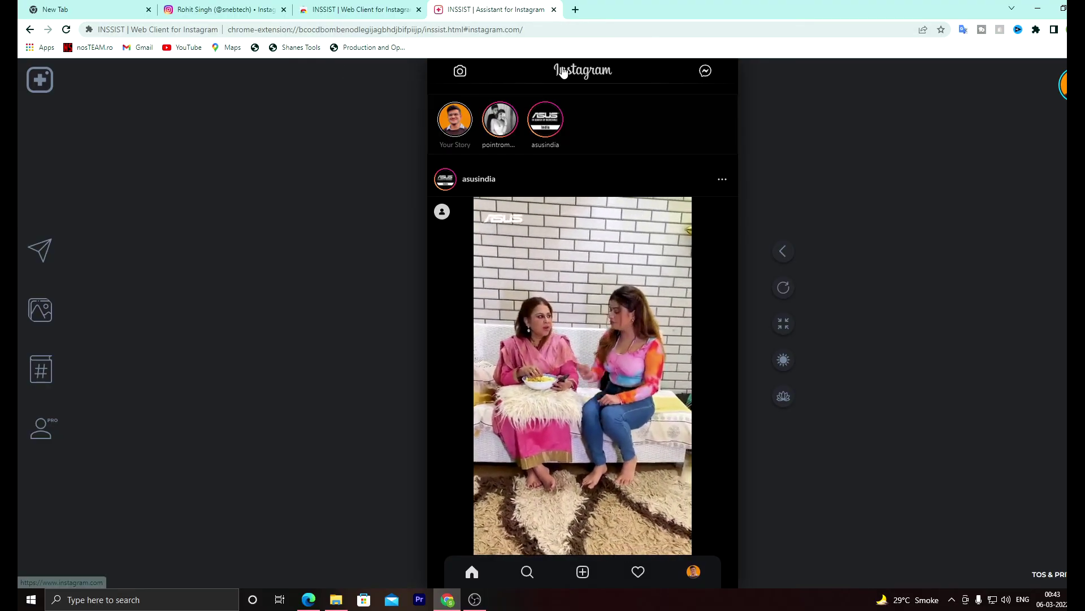
{"action": "left_click", "coordinate": [1036, 29]}
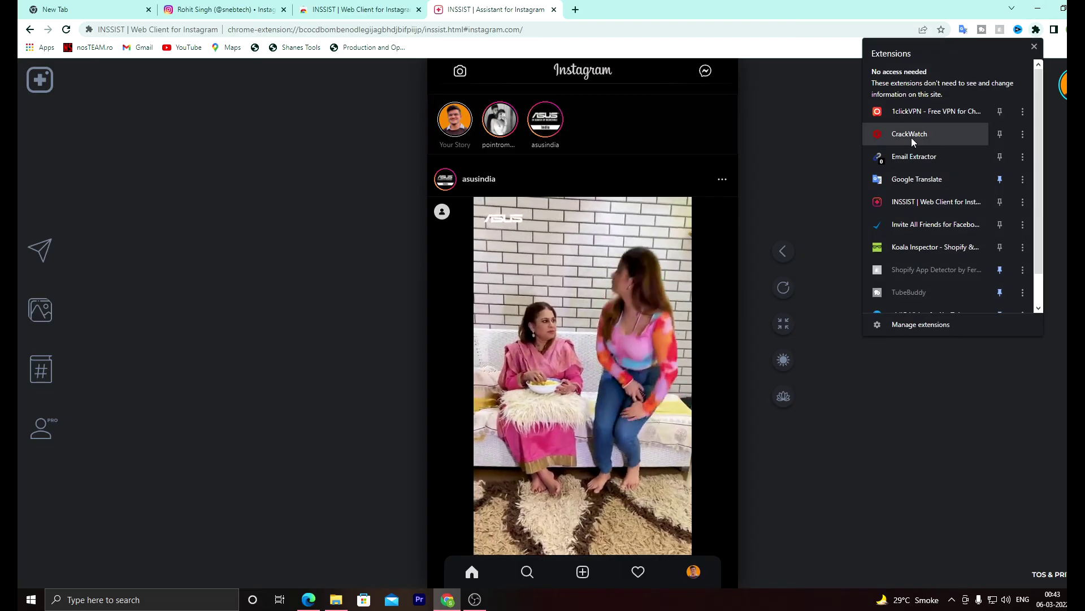
{"action": "left_click", "coordinate": [801, 186]}
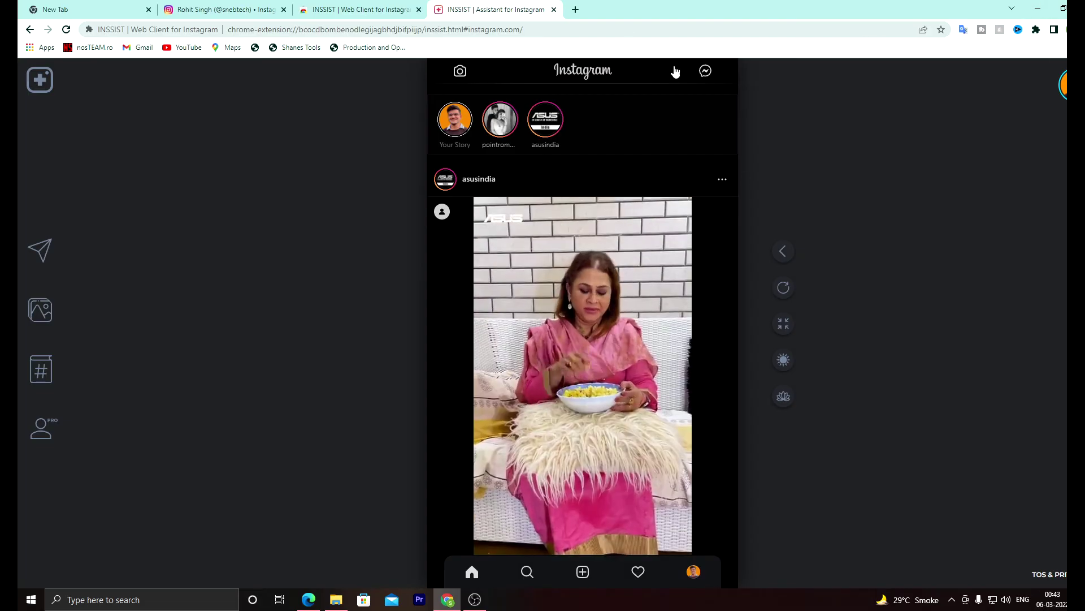
{"action": "left_click", "coordinate": [555, 10]}
{"action": "left_click", "coordinate": [233, 12]}
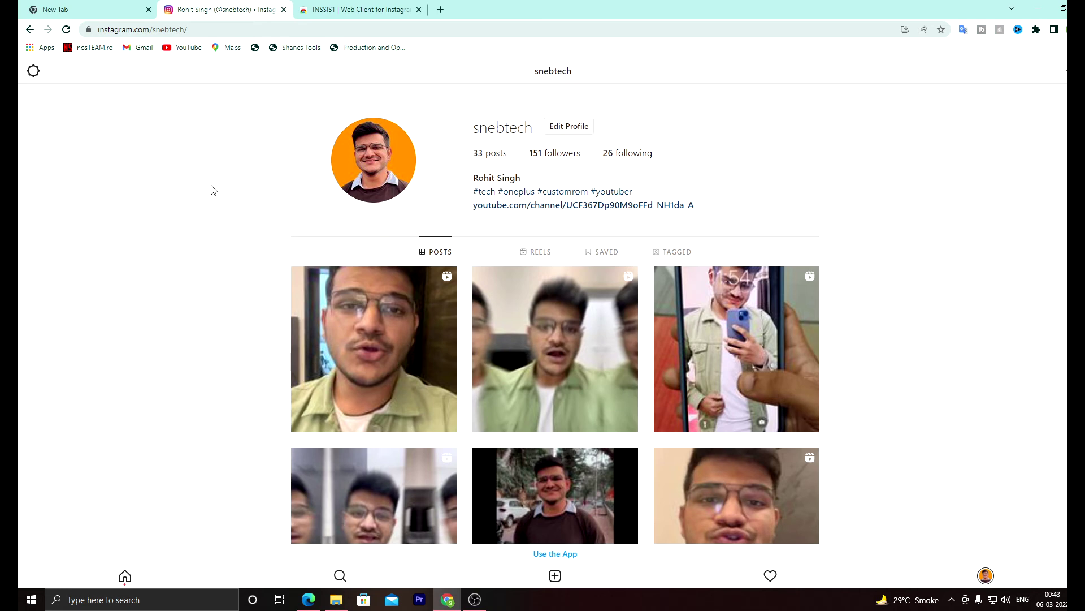
Step: Return to the Instagram home feed, cancel the Add to Home screen prompt, and reload
{"action": "left_click", "coordinate": [129, 579]}
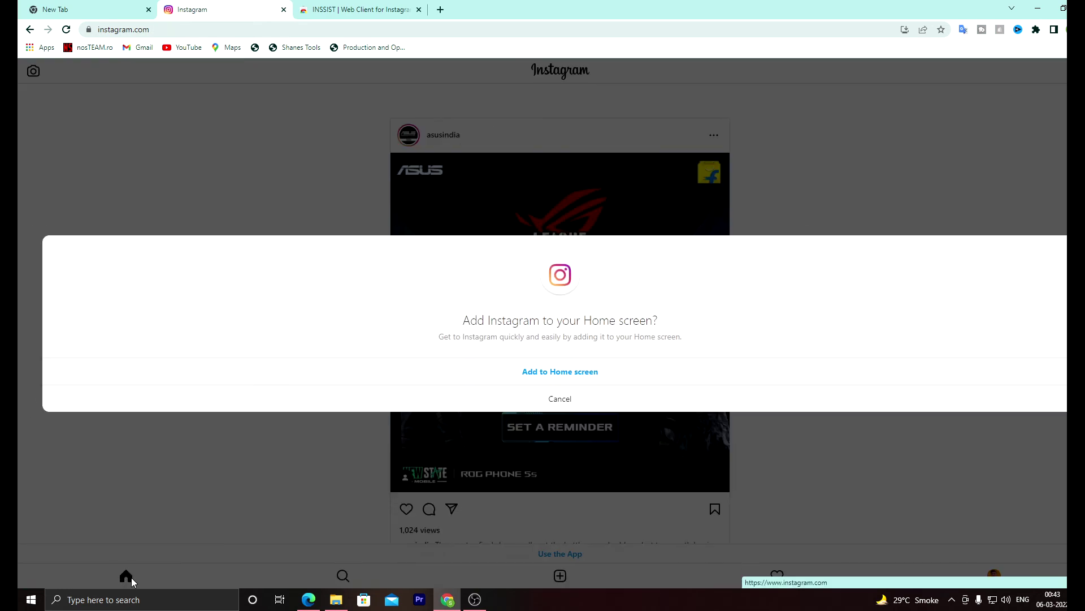
{"action": "left_click", "coordinate": [559, 396]}
{"action": "left_click", "coordinate": [66, 29]}
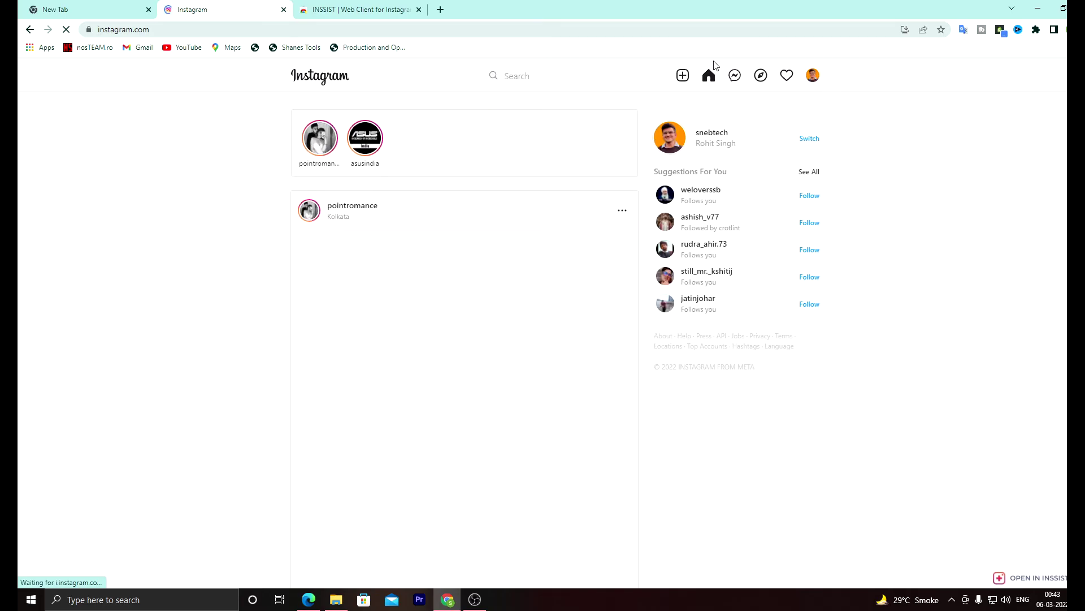
Step: Start a New Reel and load the Boost it video from the computer
{"action": "left_click", "coordinate": [684, 77]}
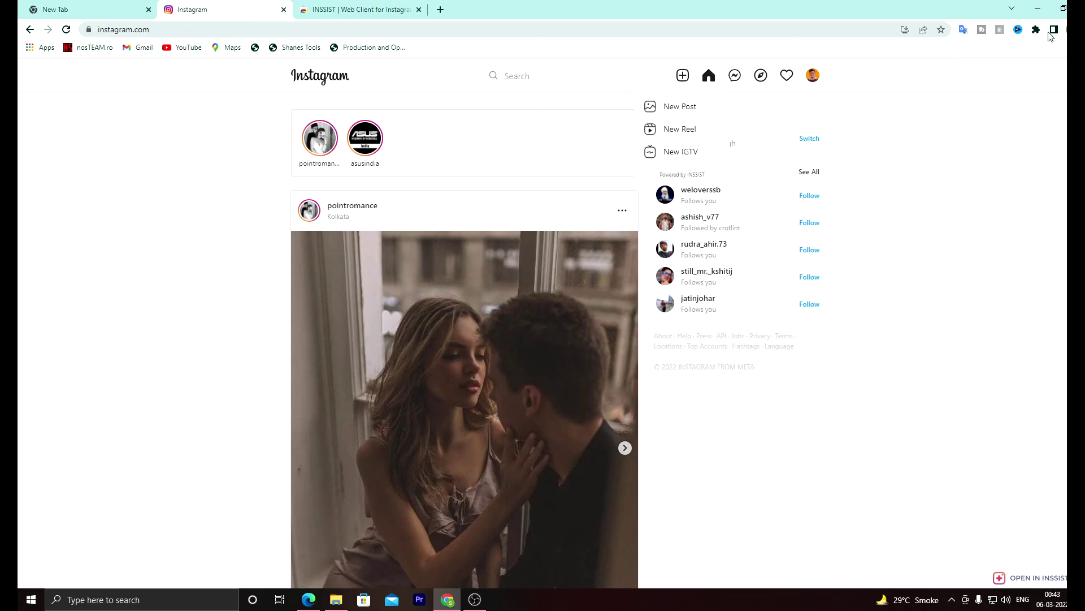
{"action": "left_click", "coordinate": [1036, 30]}
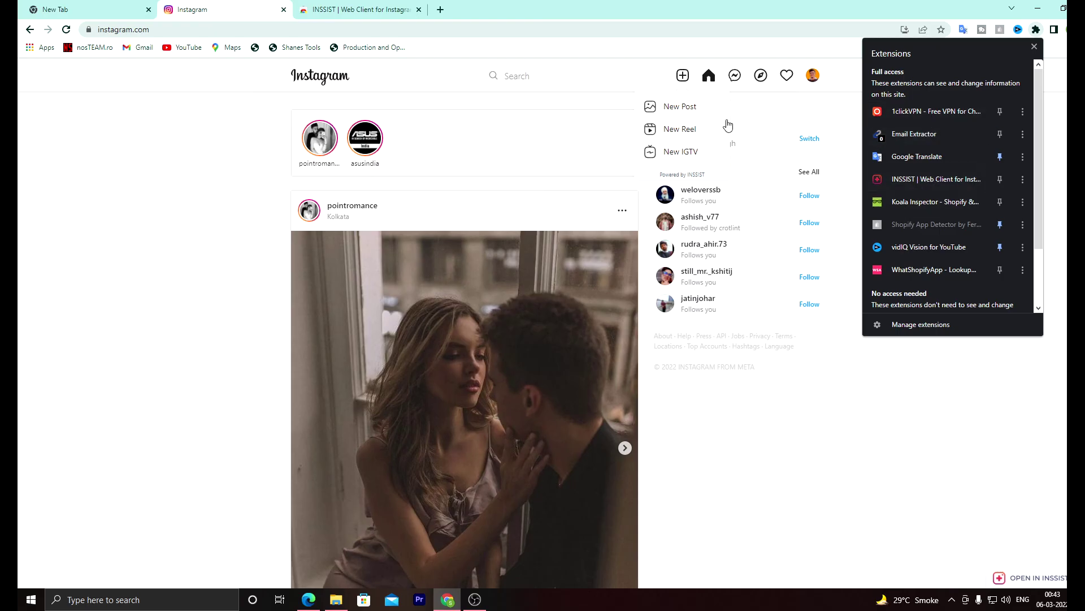
{"action": "left_click", "coordinate": [1062, 147]}
{"action": "left_click", "coordinate": [683, 76]}
{"action": "left_click", "coordinate": [657, 130]}
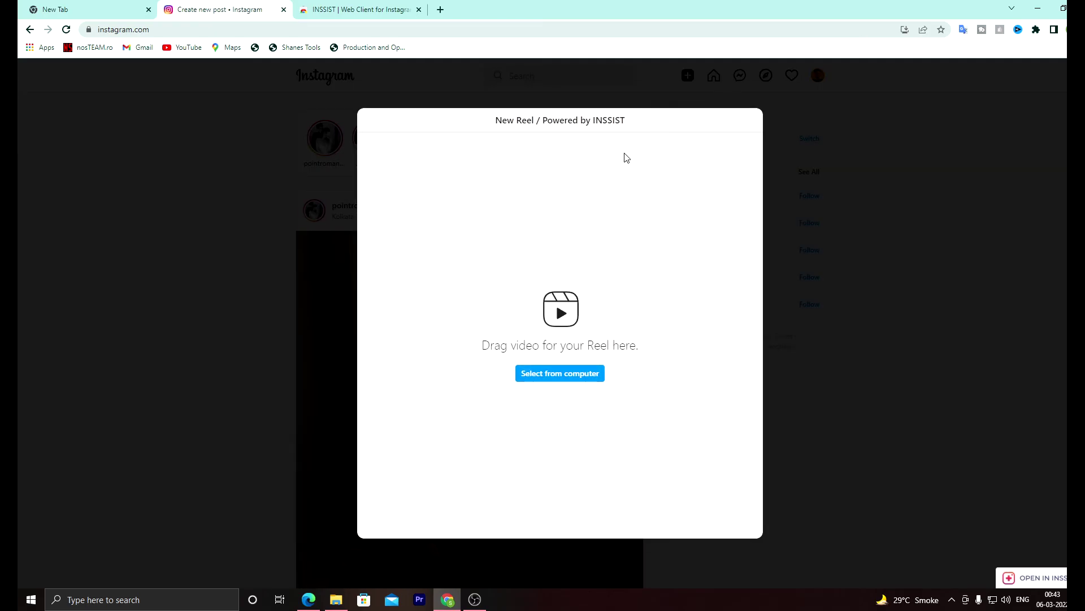
{"action": "left_click", "coordinate": [555, 384]}
{"action": "left_click", "coordinate": [527, 114]}
{"action": "double_click", "coordinate": [528, 114]}
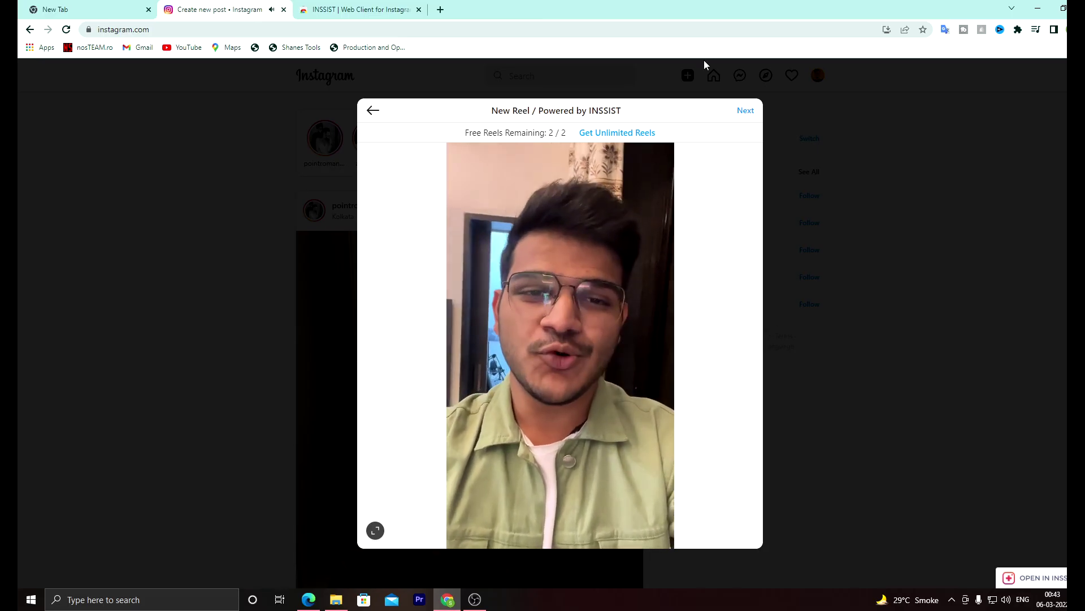
Step: Toggle the reel's sound, set the phone-screen frame as cover, and continue to captions
{"action": "left_click", "coordinate": [746, 110]}
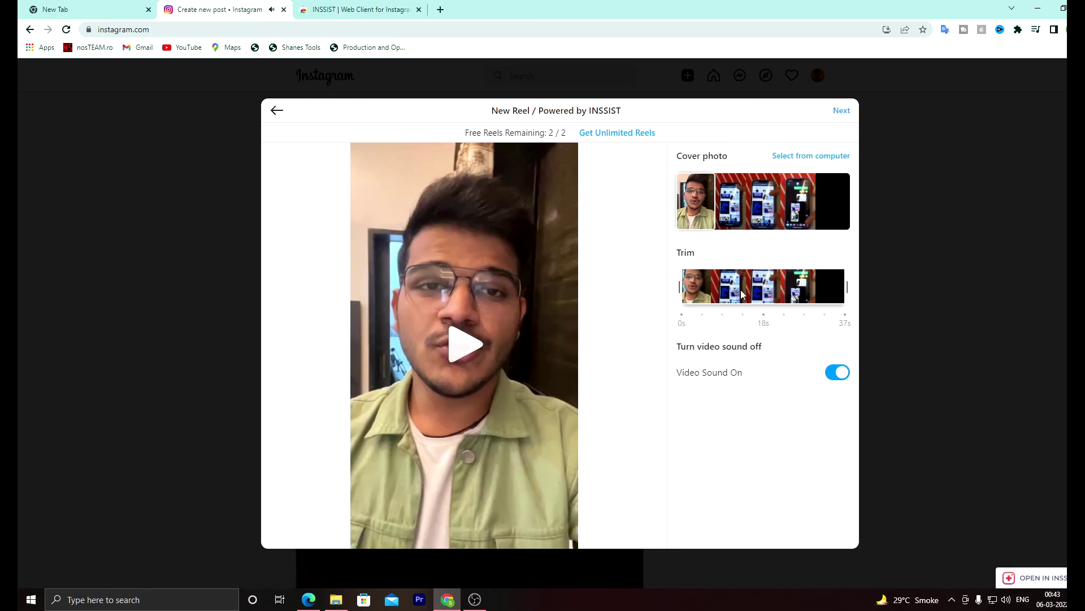
{"action": "left_click", "coordinate": [831, 373]}
{"action": "left_click_drag", "start_coordinate": [701, 198], "coordinate": [729, 209]}
{"action": "left_click_drag", "start_coordinate": [680, 287], "coordinate": [633, 287]}
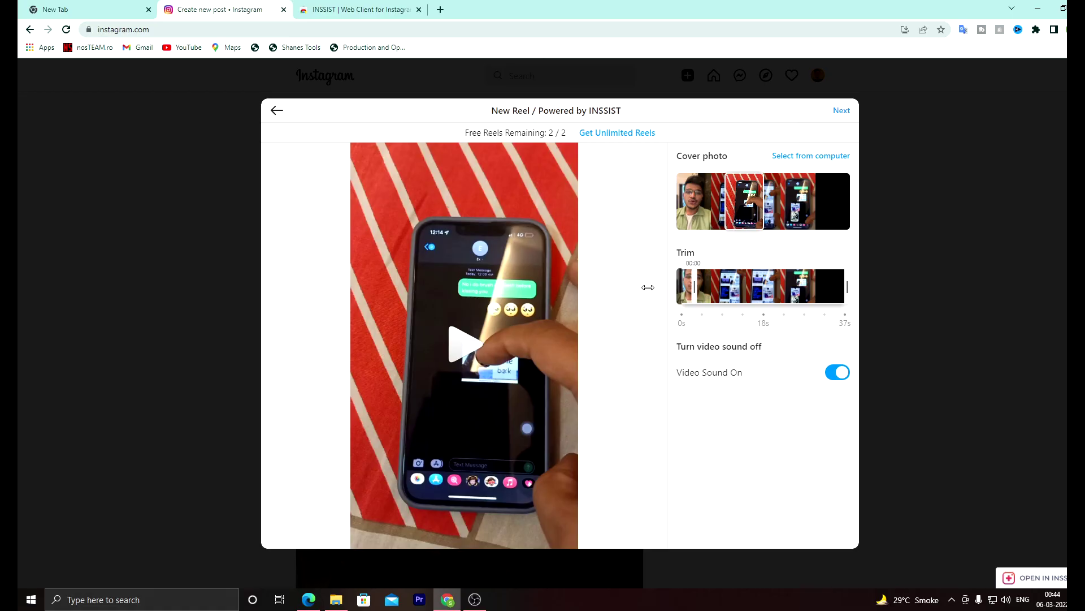
{"action": "left_click", "coordinate": [842, 111]}
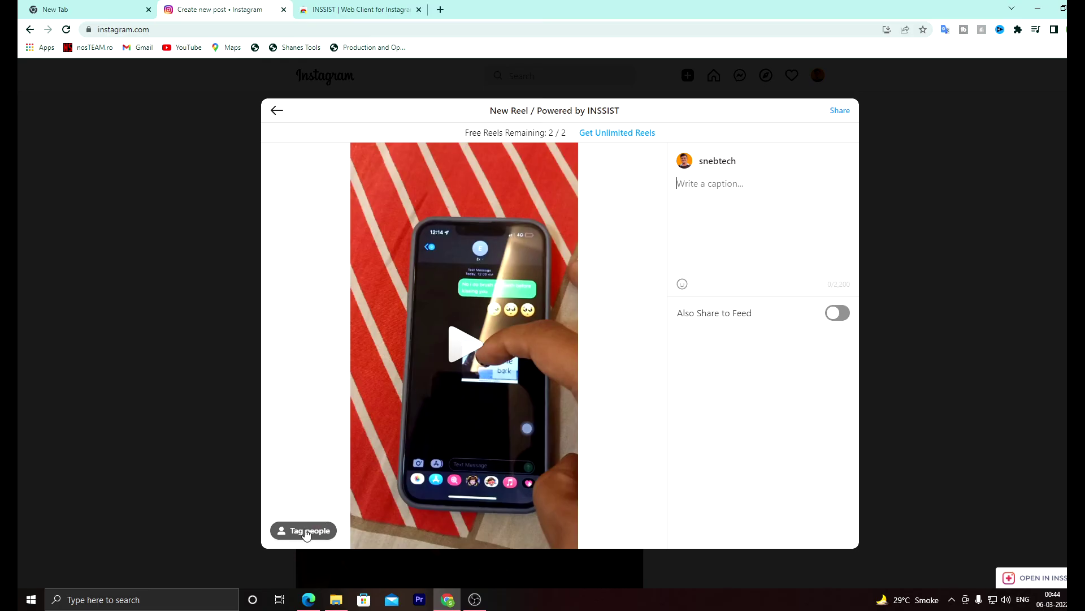
Step: Go back to the first reel step and discard the draft
{"action": "left_click", "coordinate": [274, 111]}
{"action": "left_click", "coordinate": [372, 110]}
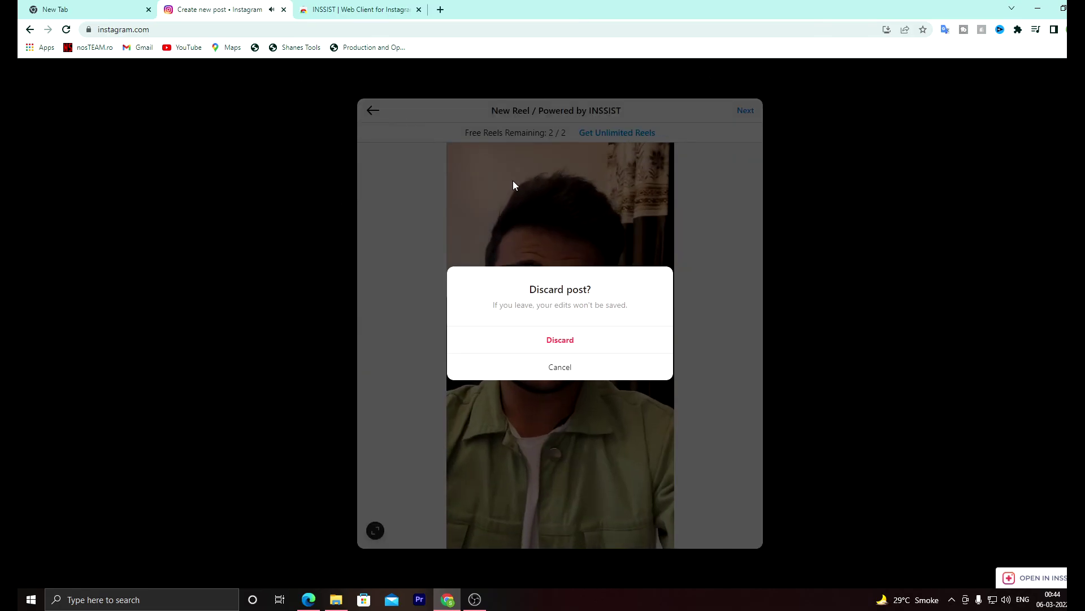
{"action": "left_click", "coordinate": [557, 341]}
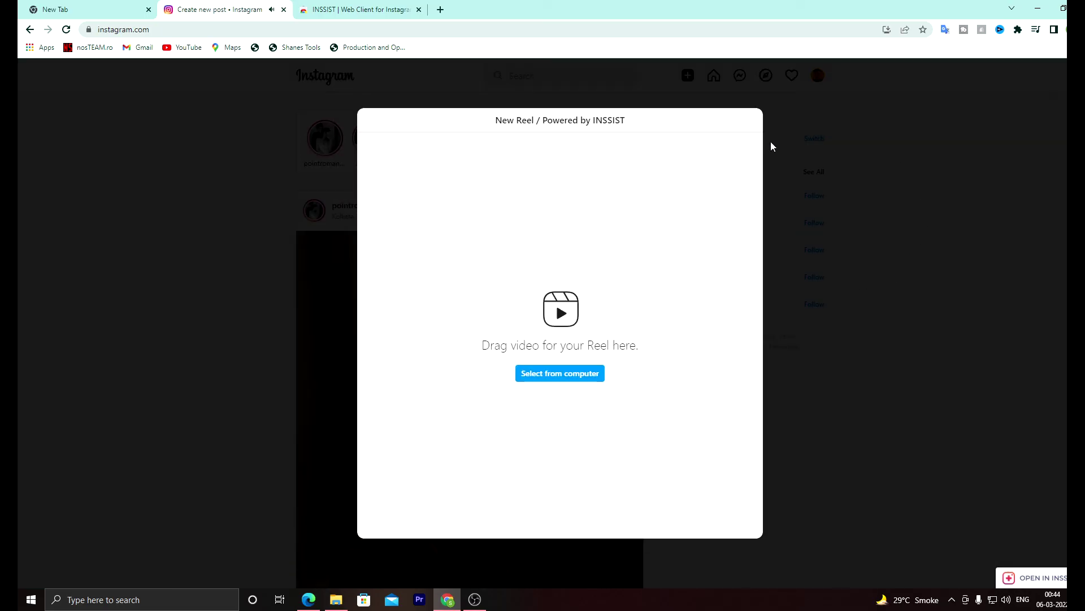
Step: Dismiss the empty New Reel dialog via the dark overlay outside it
{"action": "left_click", "coordinate": [797, 107]}
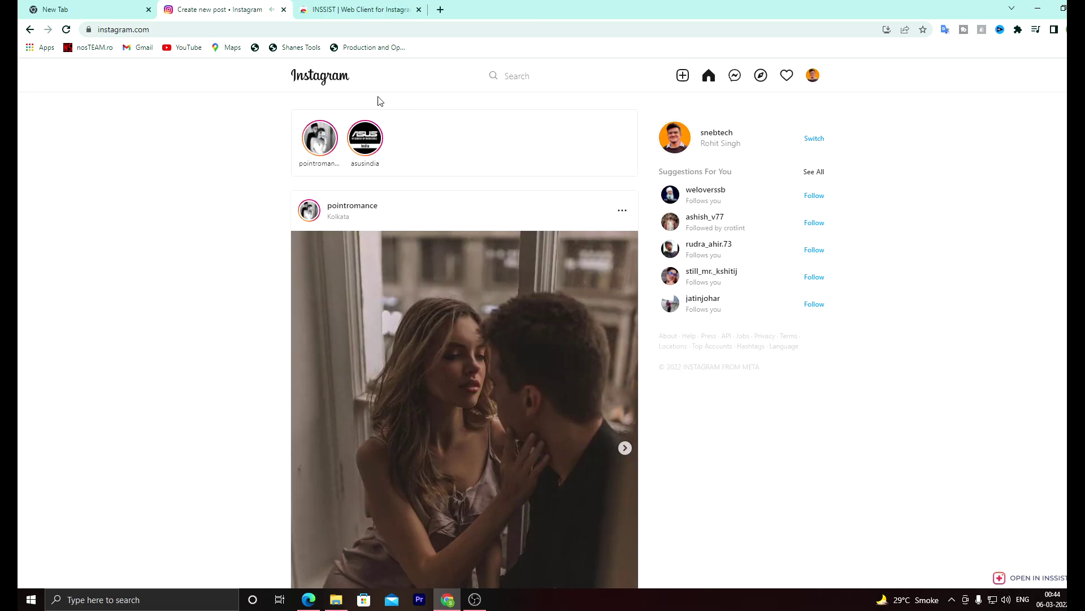